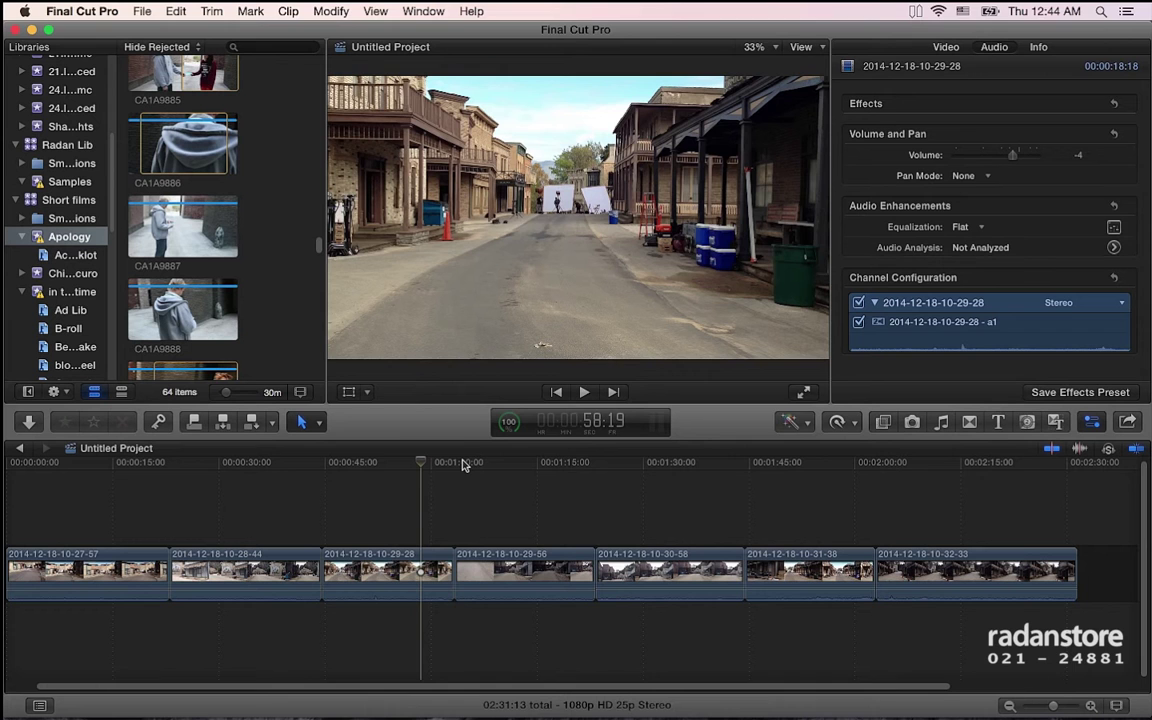
Step: Hide the libraries sidebar so the browser shows a clip grid, and load clip CA1A9861 into the viewer
{"action": "left_click", "coordinate": [376, 12]}
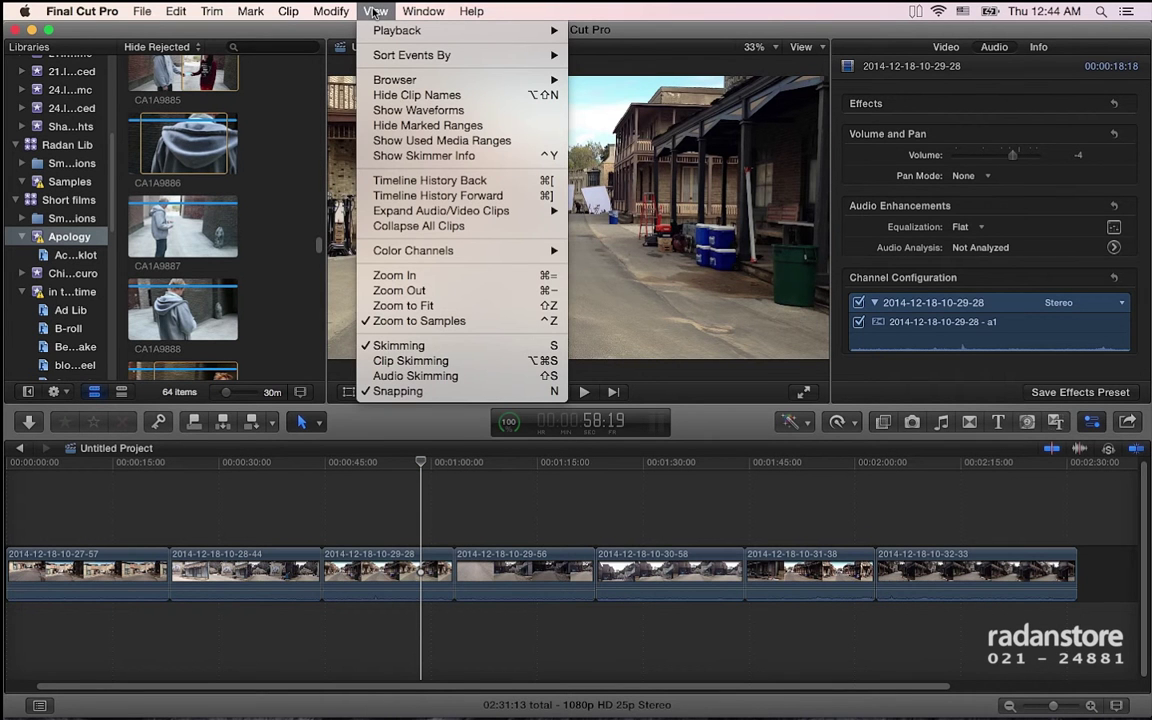
{"action": "left_click", "coordinate": [30, 393]}
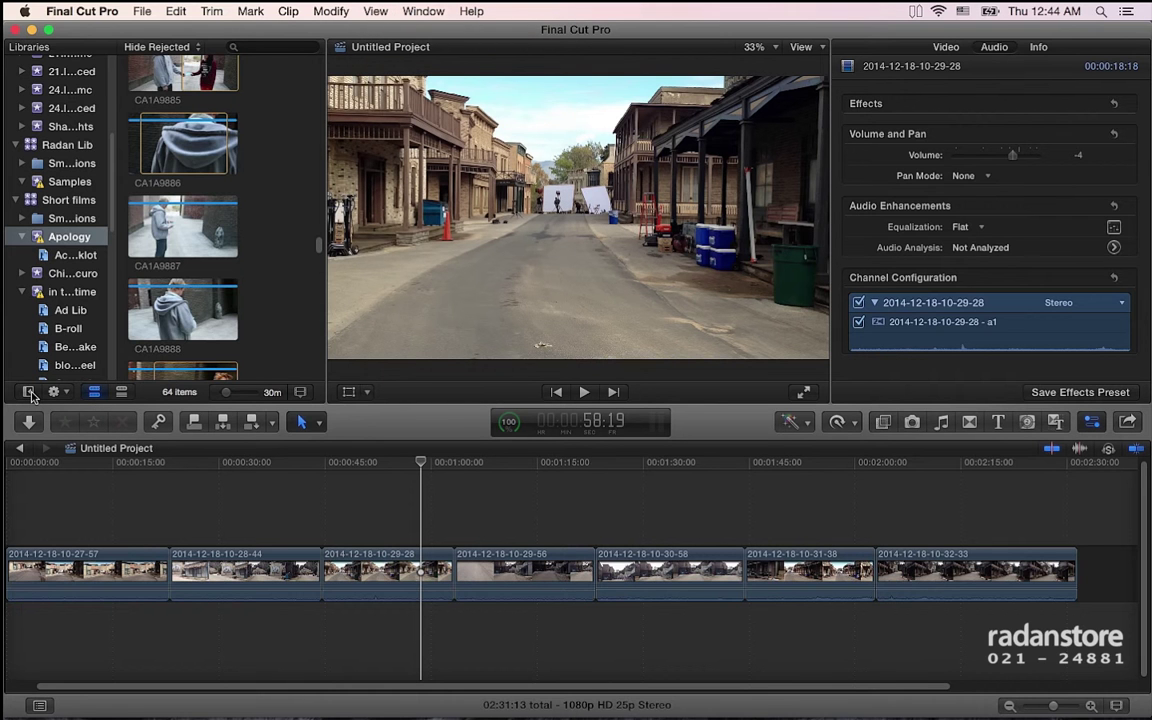
{"action": "left_click", "coordinate": [28, 392]}
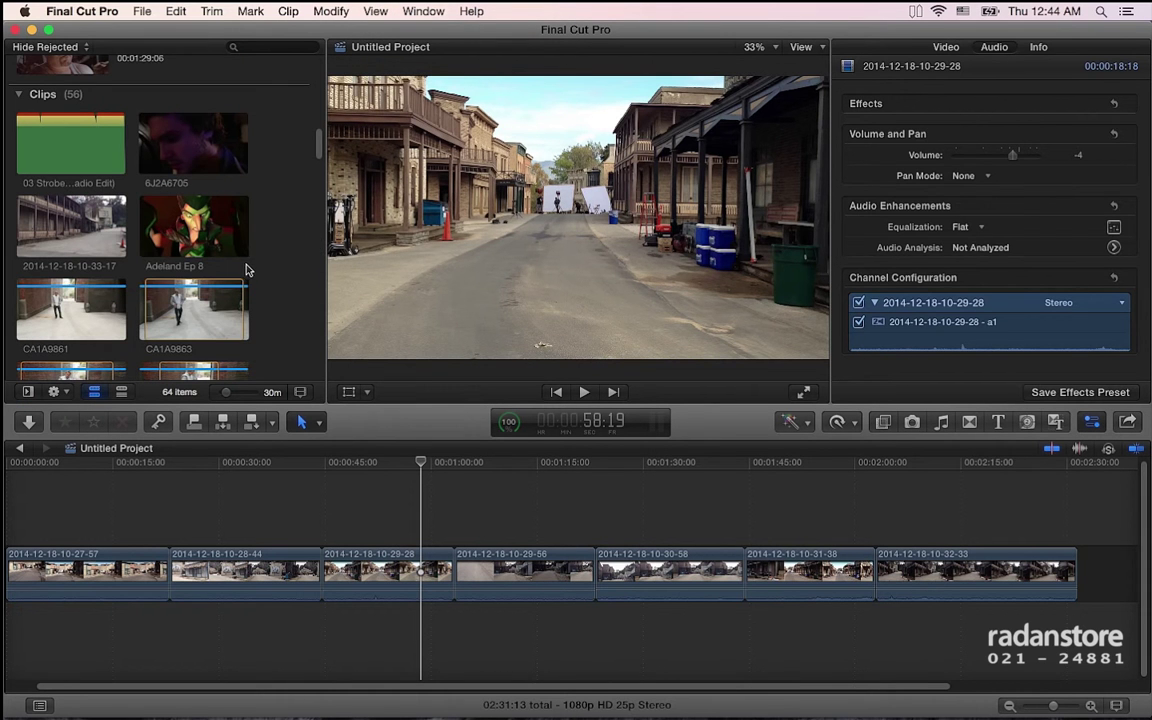
{"action": "left_click", "coordinate": [244, 266]}
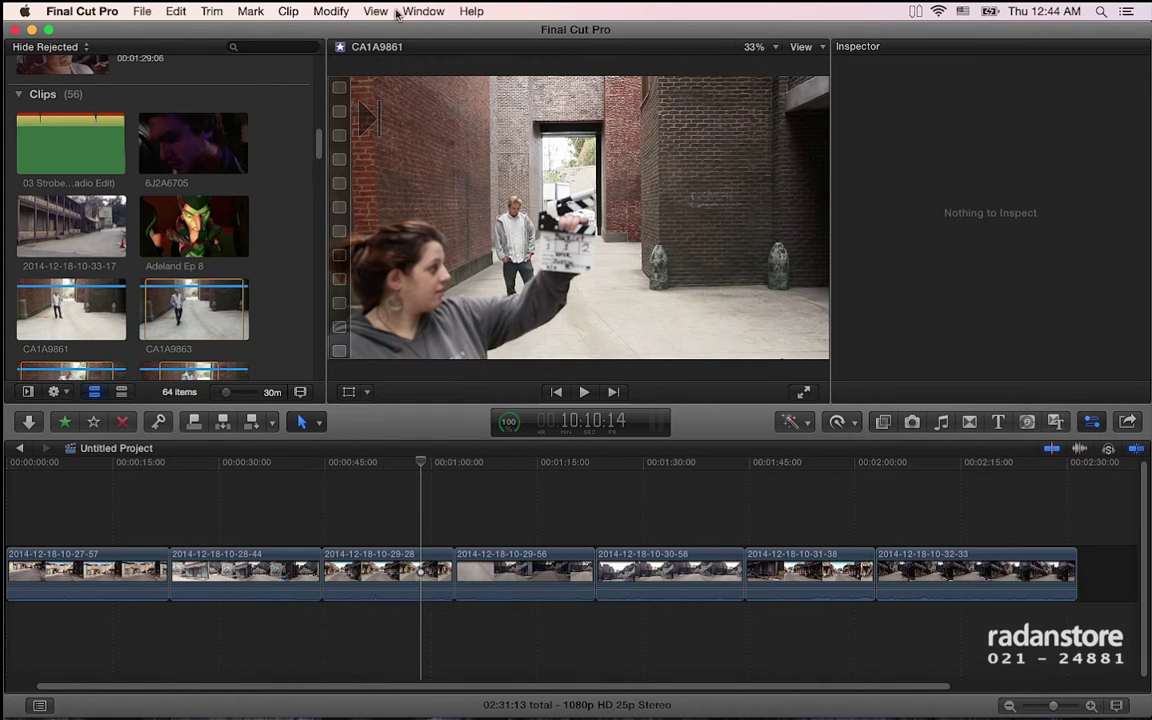
Step: Bring up the View > Playback commands, with Loop Playback on
{"action": "left_click", "coordinate": [386, 10]}
{"action": "mouse_move", "coordinate": [397, 86]}
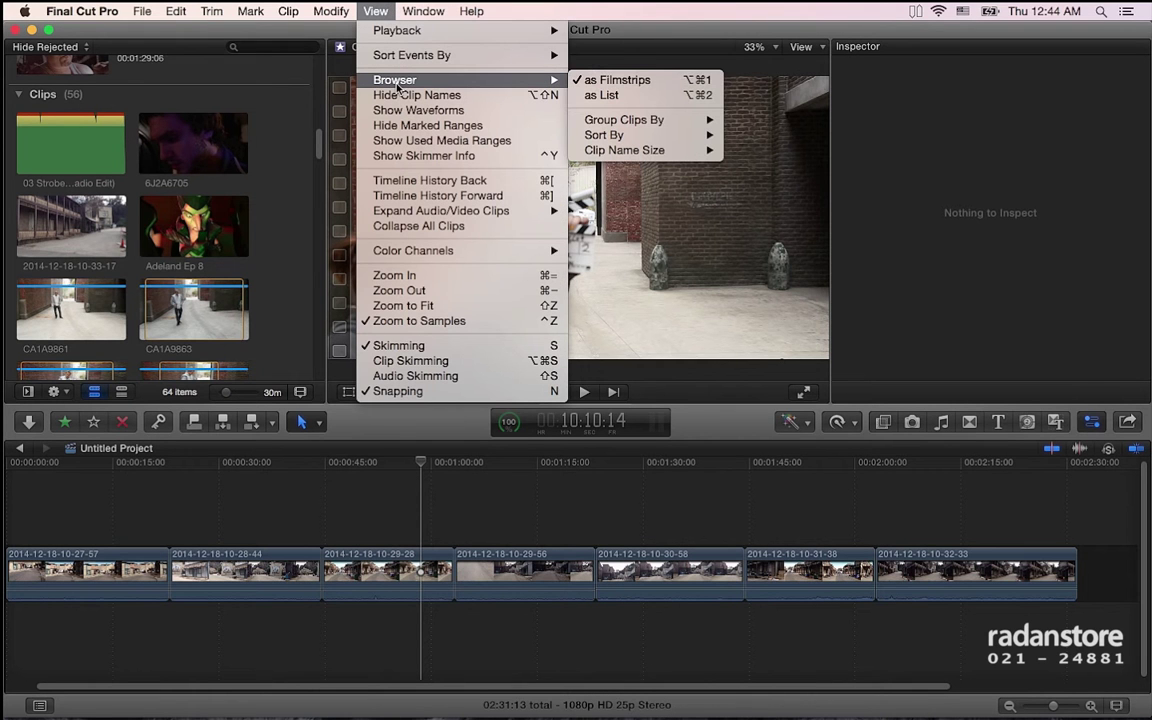
{"action": "mouse_move", "coordinate": [357, 33]}
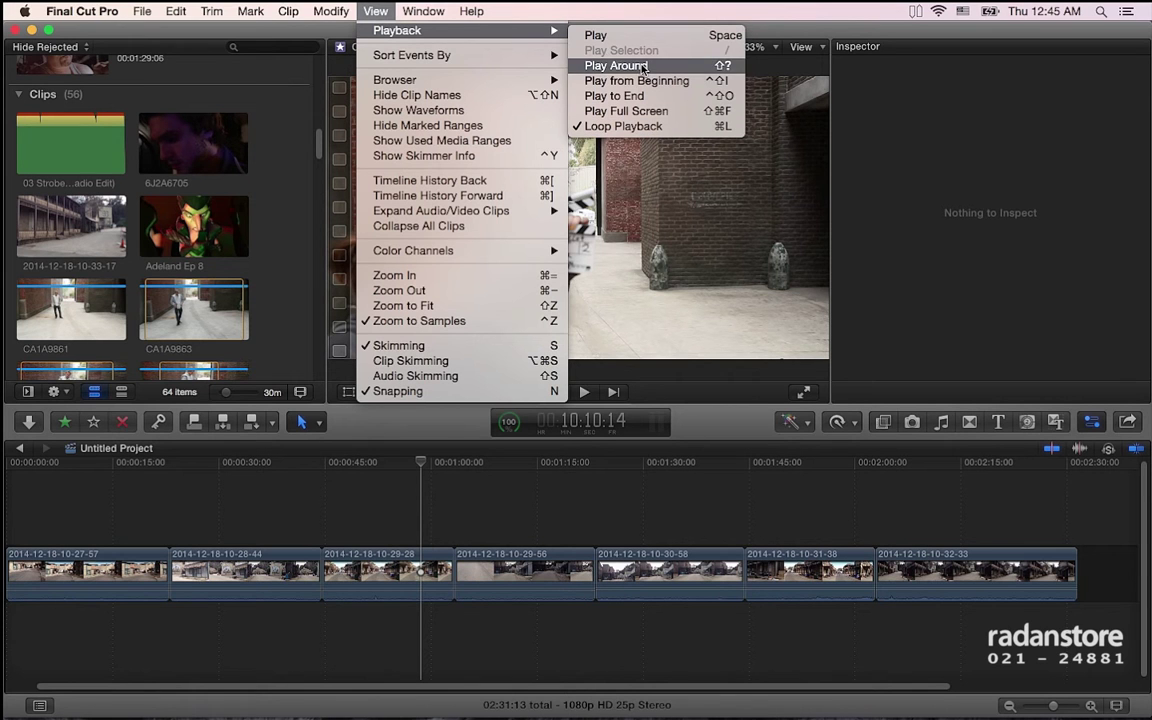
{"action": "left_click", "coordinate": [460, 490]}
{"action": "left_click_drag", "start_coordinate": [455, 468], "coordinate": [488, 470]}
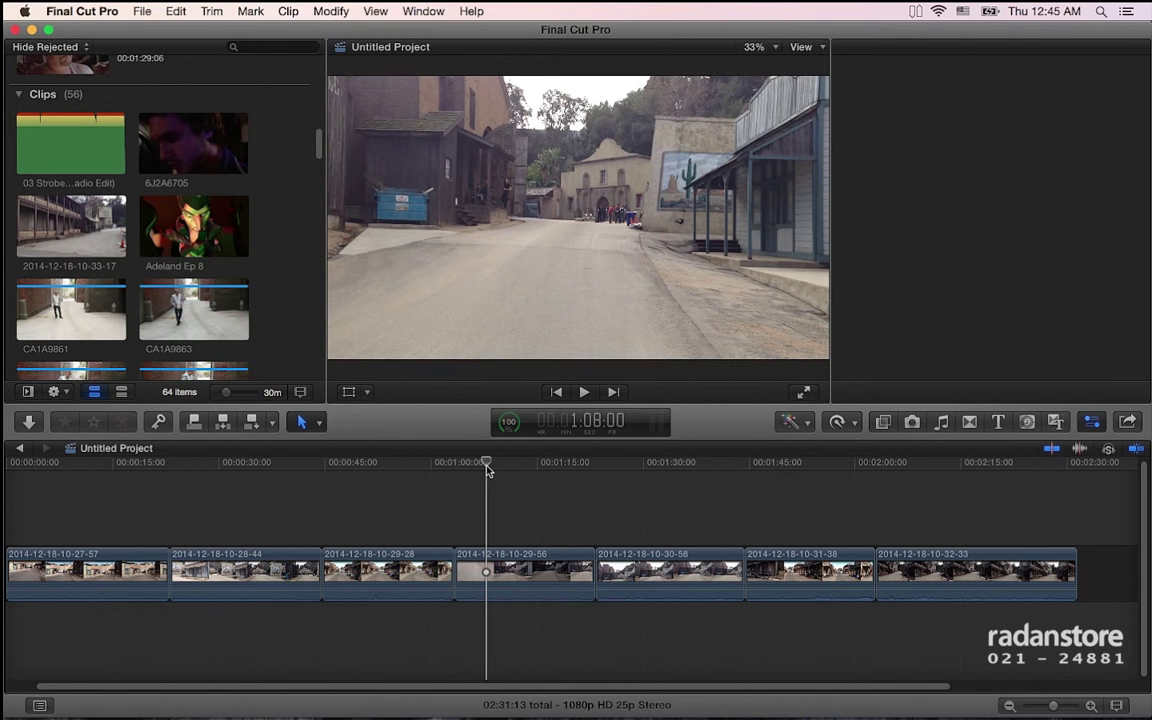
{"action": "key", "text": "super+4"}
{"action": "key", "text": "l"}
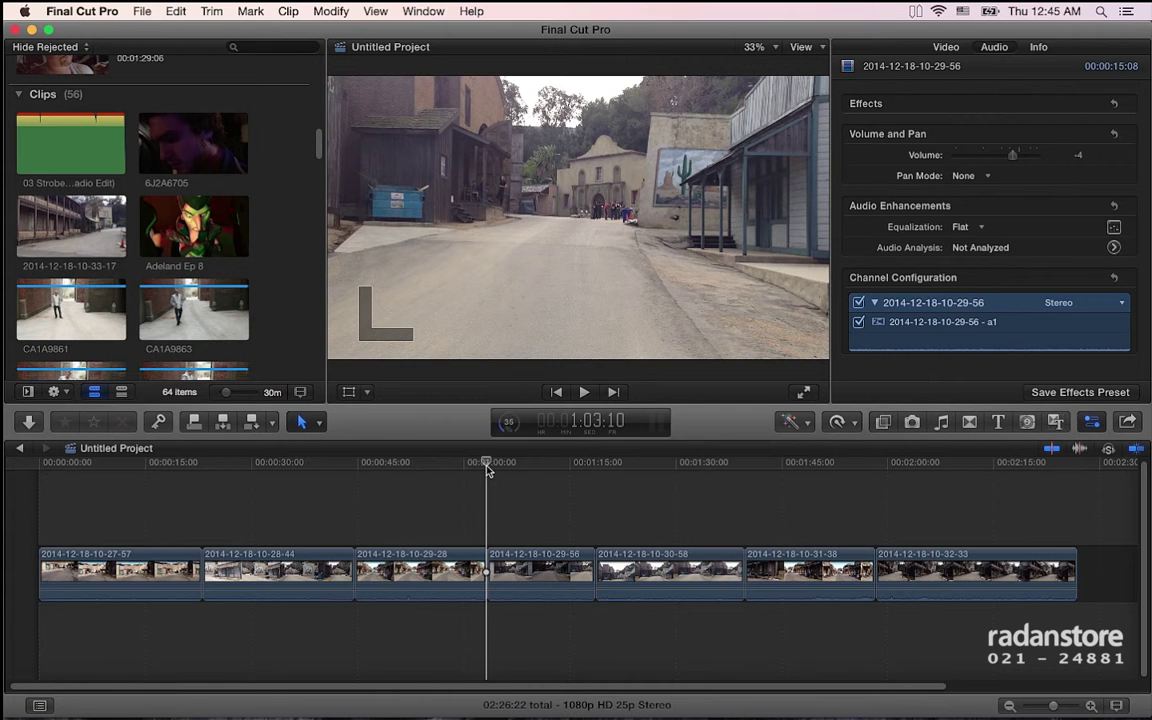
Step: Play around the playhead, open the Sort Events By options, and load Adeland Ep 8 in the viewer
{"action": "left_click", "coordinate": [382, 10]}
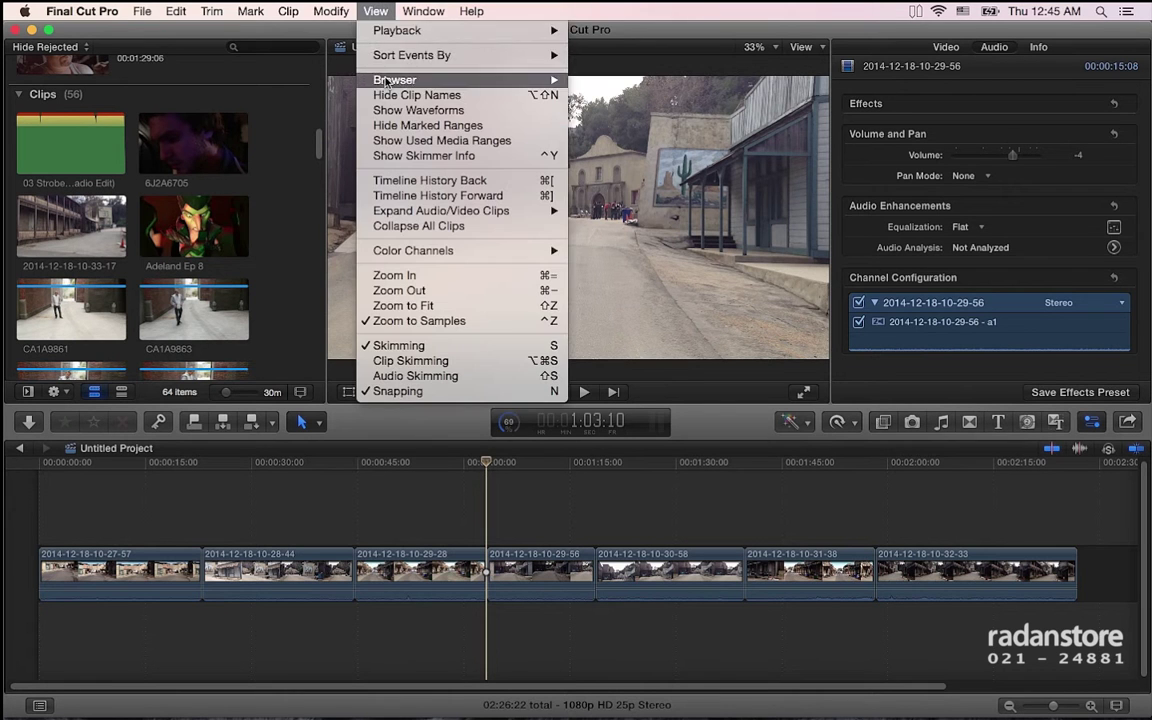
{"action": "left_click", "coordinate": [626, 67]}
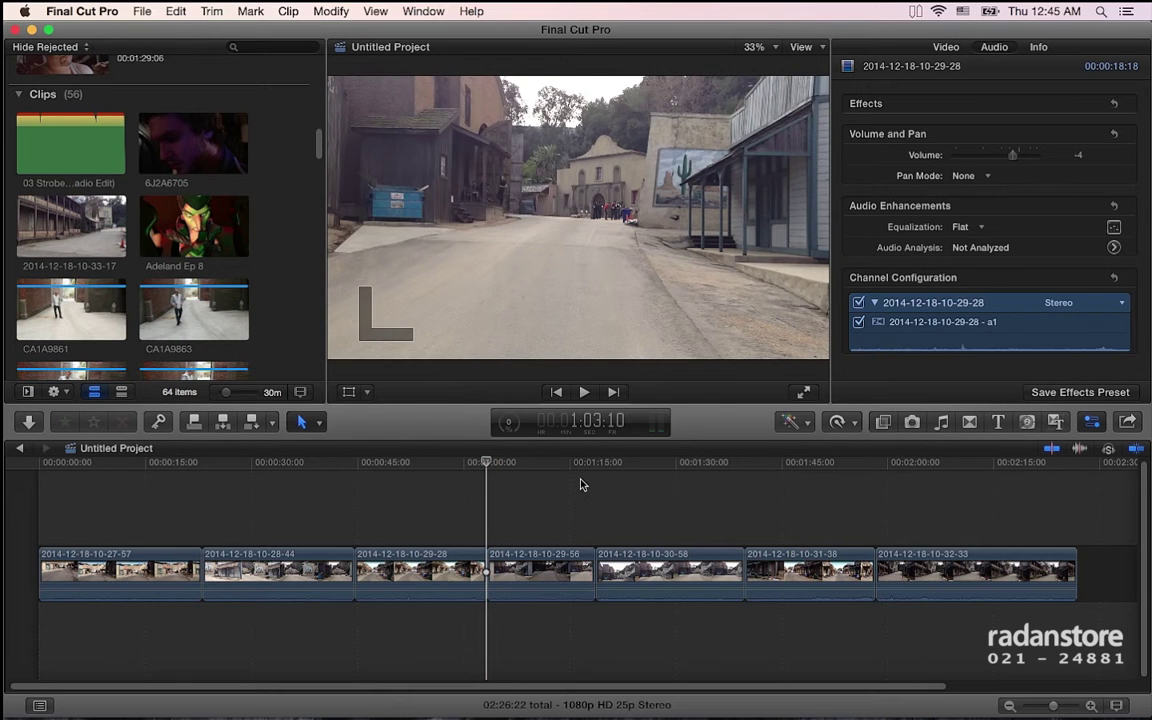
{"action": "left_click", "coordinate": [363, 10]}
{"action": "mouse_move", "coordinate": [470, 57]}
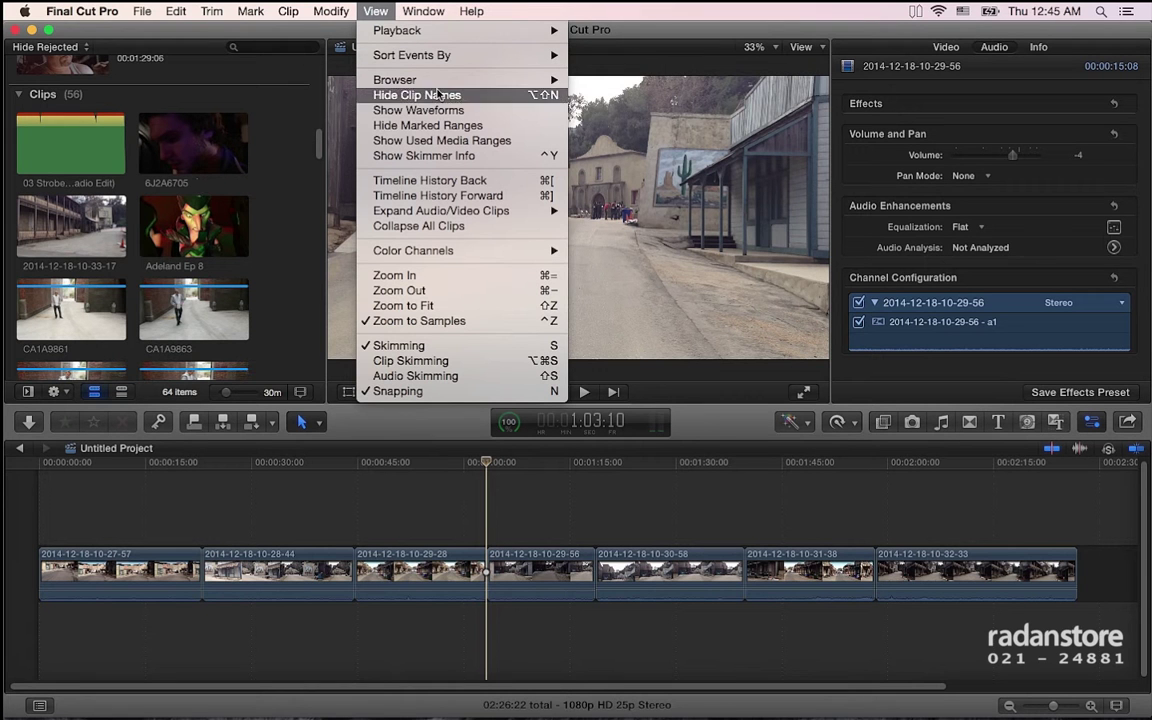
{"action": "mouse_move", "coordinate": [563, 55]}
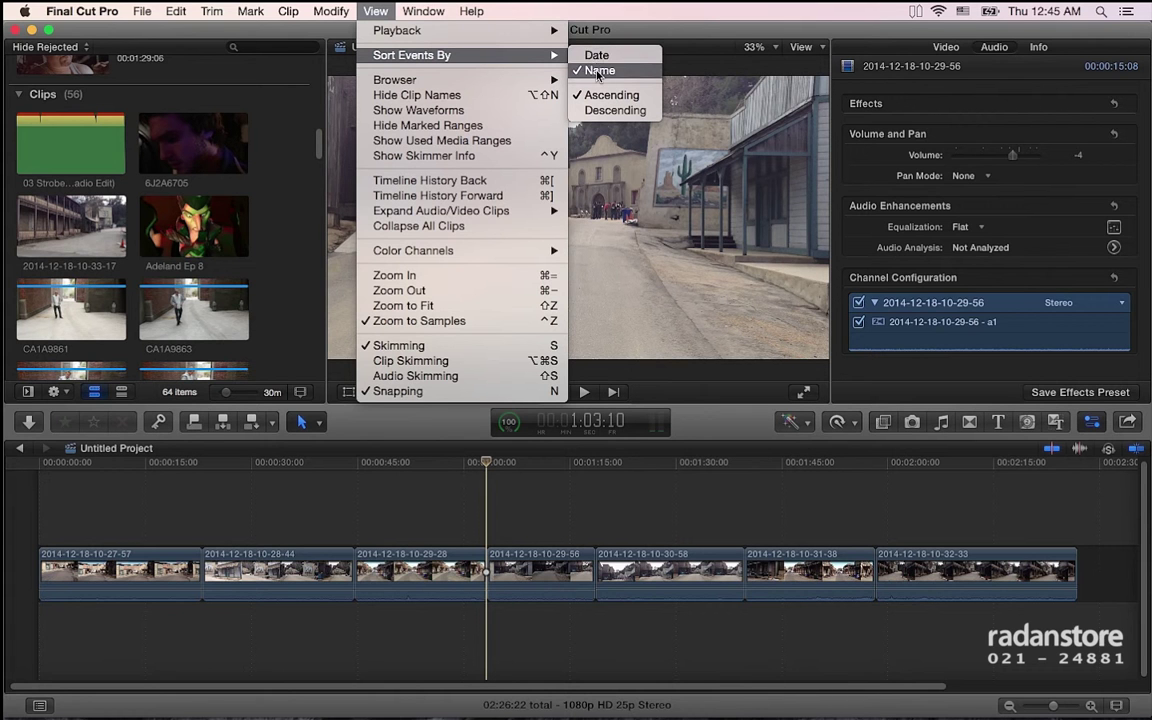
{"action": "left_click", "coordinate": [596, 57]}
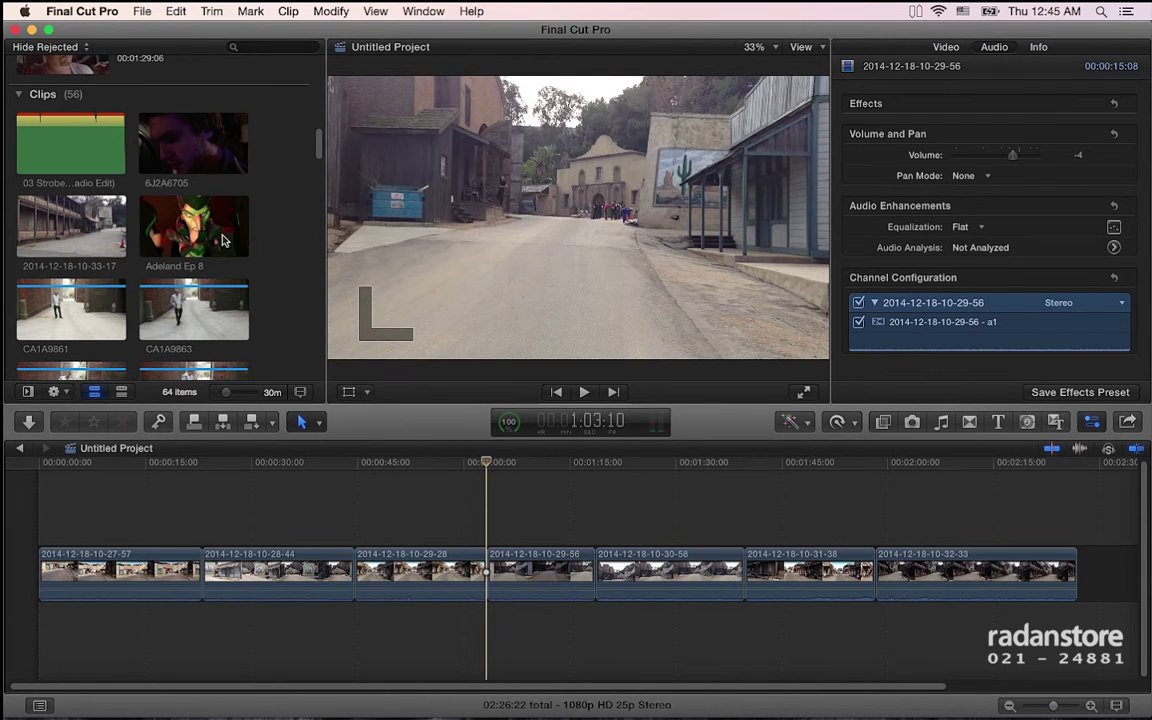
{"action": "left_click", "coordinate": [224, 241]}
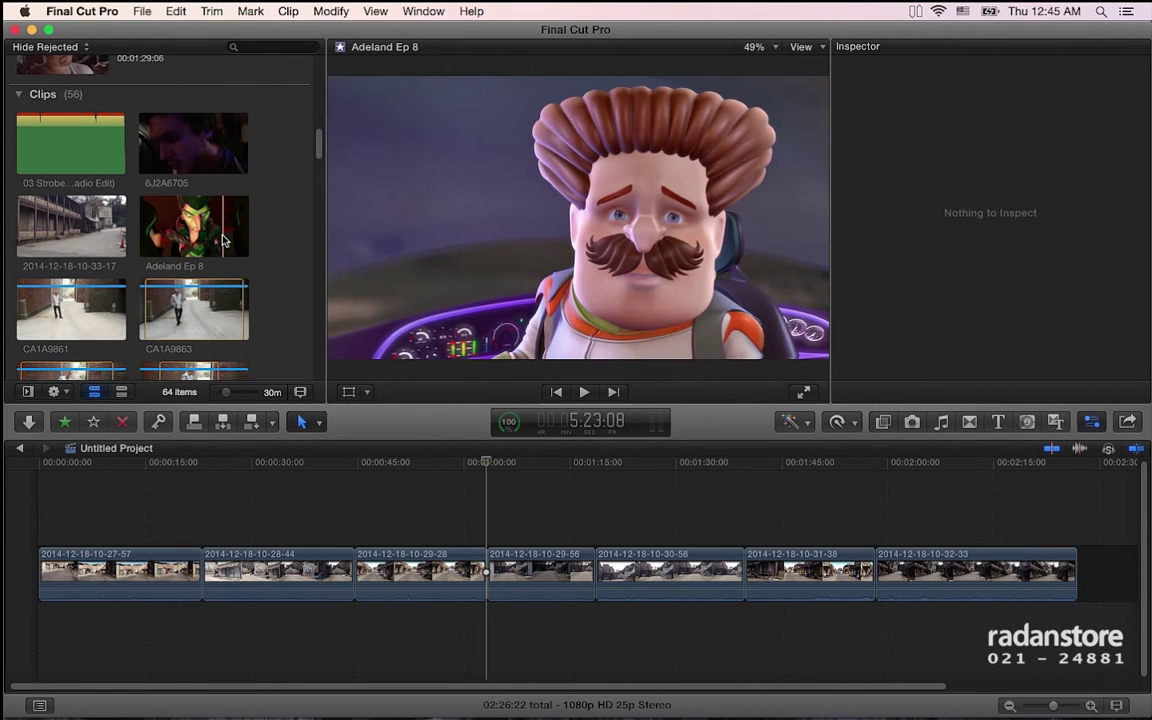
Step: Sort the browser events by Name and put the project playhead at about 1:12
{"action": "scroll", "coordinate": [224, 241], "scroll_direction": "up", "scroll_amount": 2}
{"action": "scroll", "coordinate": [224, 241], "scroll_direction": "down", "scroll_amount": 3}
{"action": "scroll", "coordinate": [224, 241], "scroll_direction": "down", "scroll_amount": 5}
{"action": "scroll", "coordinate": [224, 241], "scroll_direction": "down", "scroll_amount": 3}
{"action": "scroll", "coordinate": [224, 241], "scroll_direction": "down", "scroll_amount": 3}
{"action": "scroll", "coordinate": [224, 241], "scroll_direction": "down", "scroll_amount": 3}
{"action": "scroll", "coordinate": [224, 241], "scroll_direction": "down", "scroll_amount": 3}
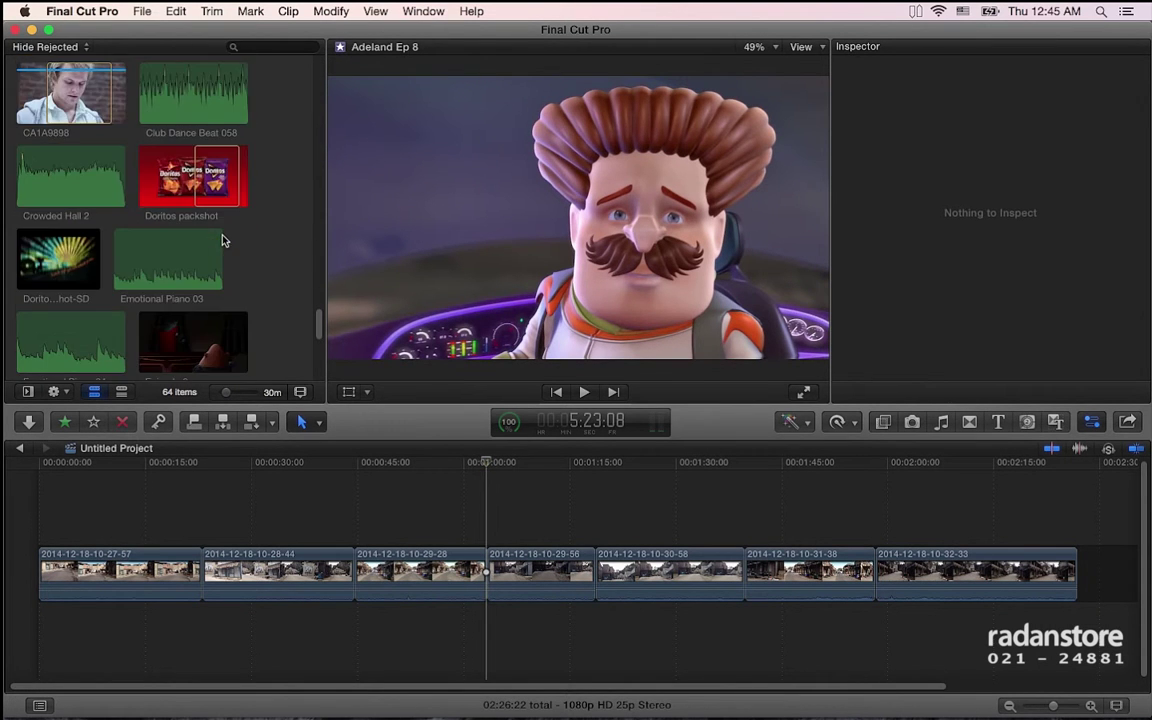
{"action": "scroll", "coordinate": [224, 241], "scroll_direction": "down", "scroll_amount": 3}
{"action": "scroll", "coordinate": [200, 245], "scroll_direction": "up", "scroll_amount": 5}
{"action": "scroll", "coordinate": [147, 257], "scroll_direction": "up", "scroll_amount": 3}
{"action": "scroll", "coordinate": [147, 257], "scroll_direction": "up", "scroll_amount": 5}
{"action": "scroll", "coordinate": [147, 257], "scroll_direction": "up", "scroll_amount": 5}
{"action": "scroll", "coordinate": [147, 257], "scroll_direction": "down", "scroll_amount": 2}
{"action": "scroll", "coordinate": [147, 257], "scroll_direction": "down", "scroll_amount": 3}
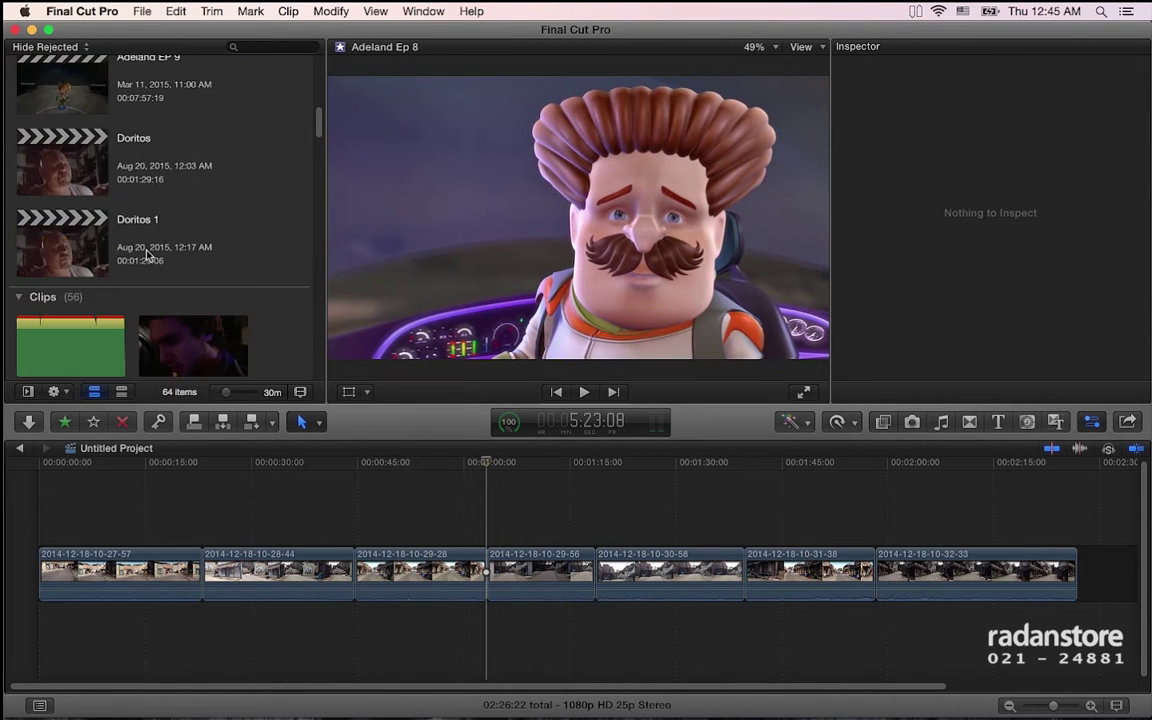
{"action": "scroll", "coordinate": [147, 257], "scroll_direction": "down", "scroll_amount": 3}
{"action": "left_click", "coordinate": [193, 350]}
{"action": "left_click", "coordinate": [375, 11]}
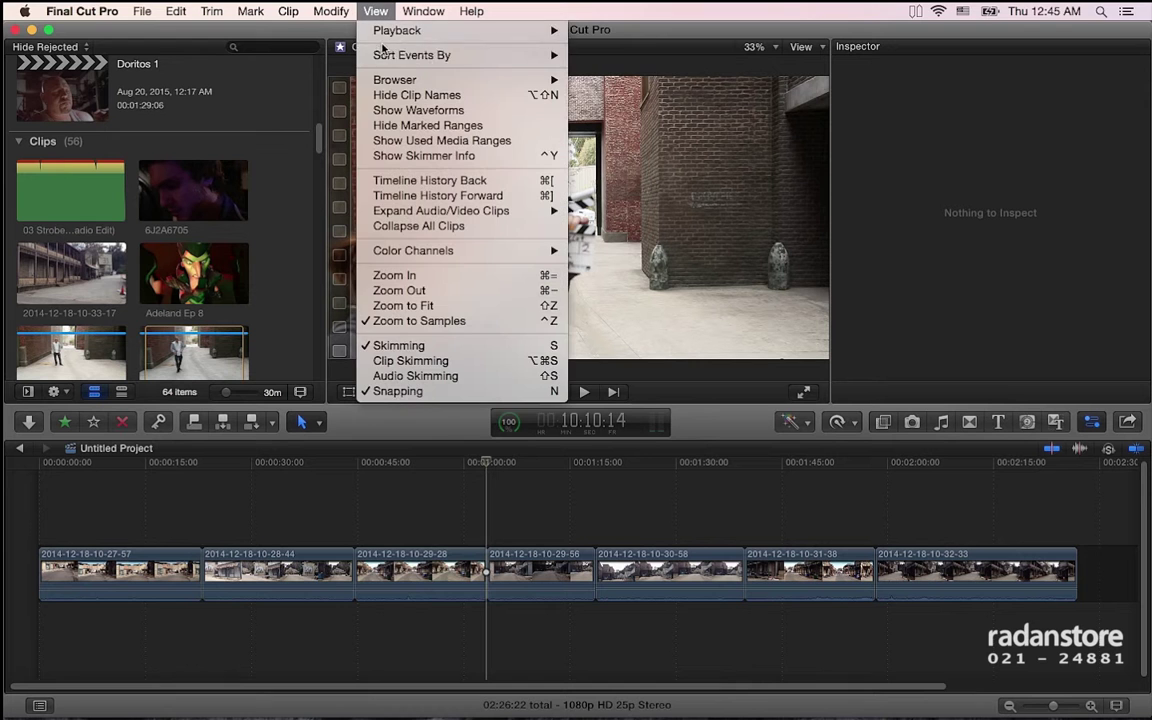
{"action": "mouse_move", "coordinate": [385, 54]}
{"action": "left_click", "coordinate": [598, 70]}
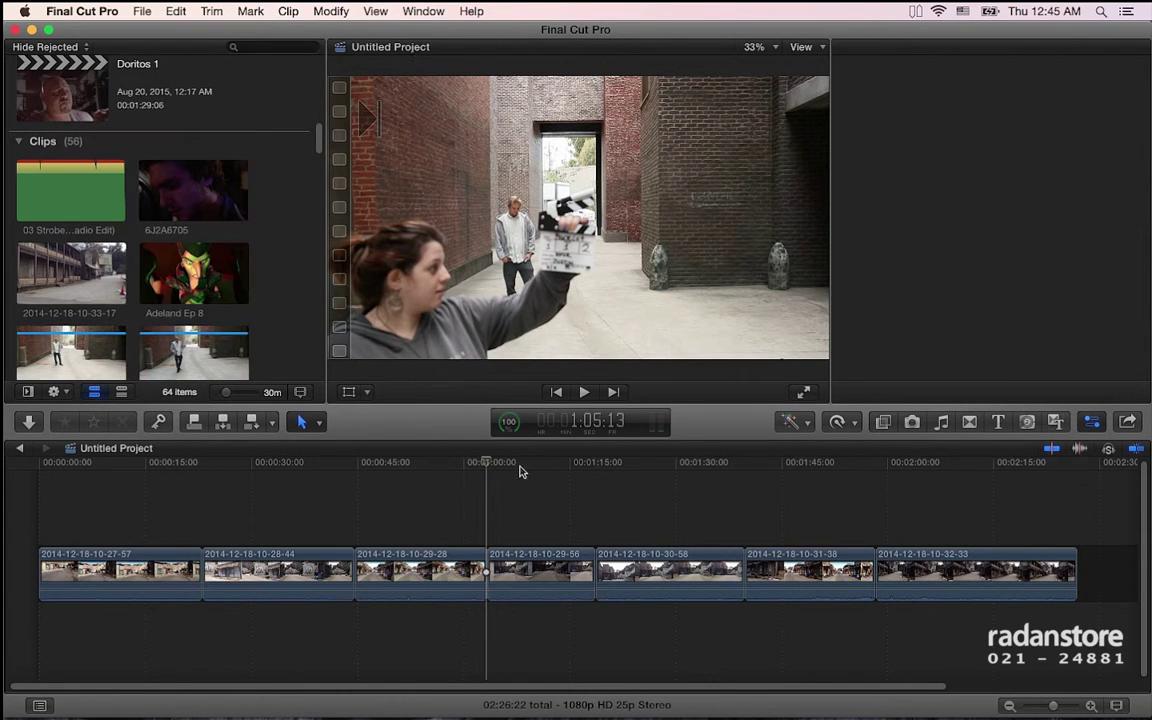
{"action": "left_click", "coordinate": [549, 463]}
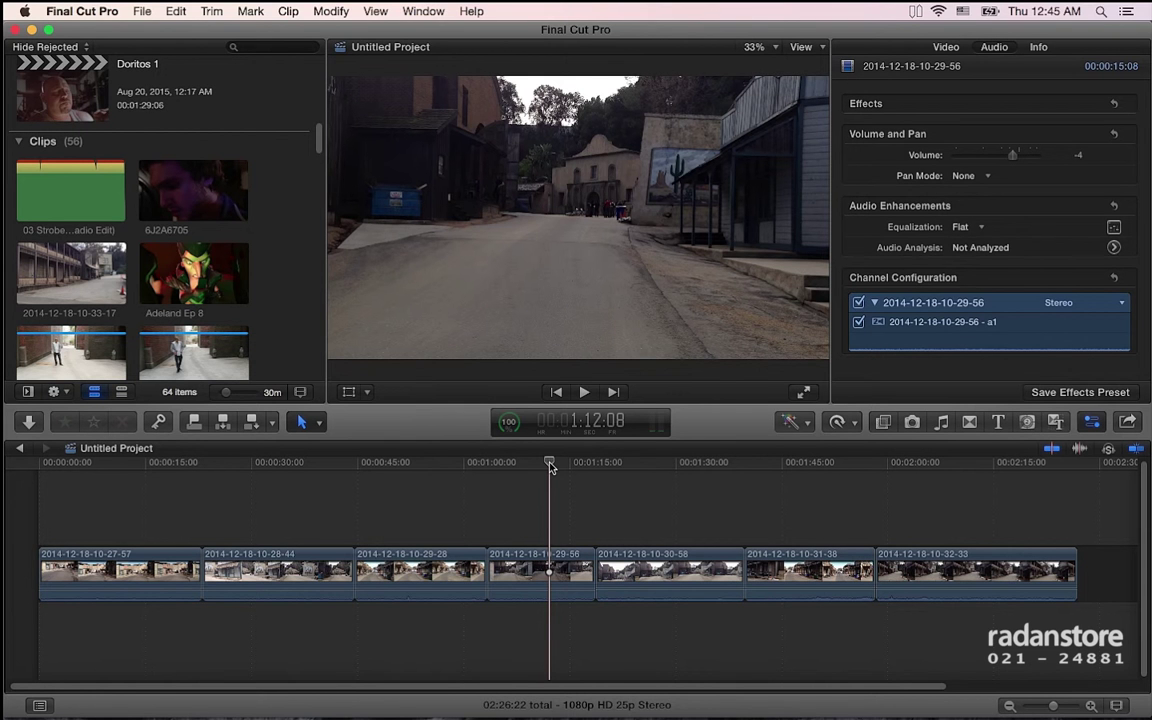
Step: Choose View > Hide Clip Names so browser thumbnails show no names
{"action": "left_click", "coordinate": [436, 9]}
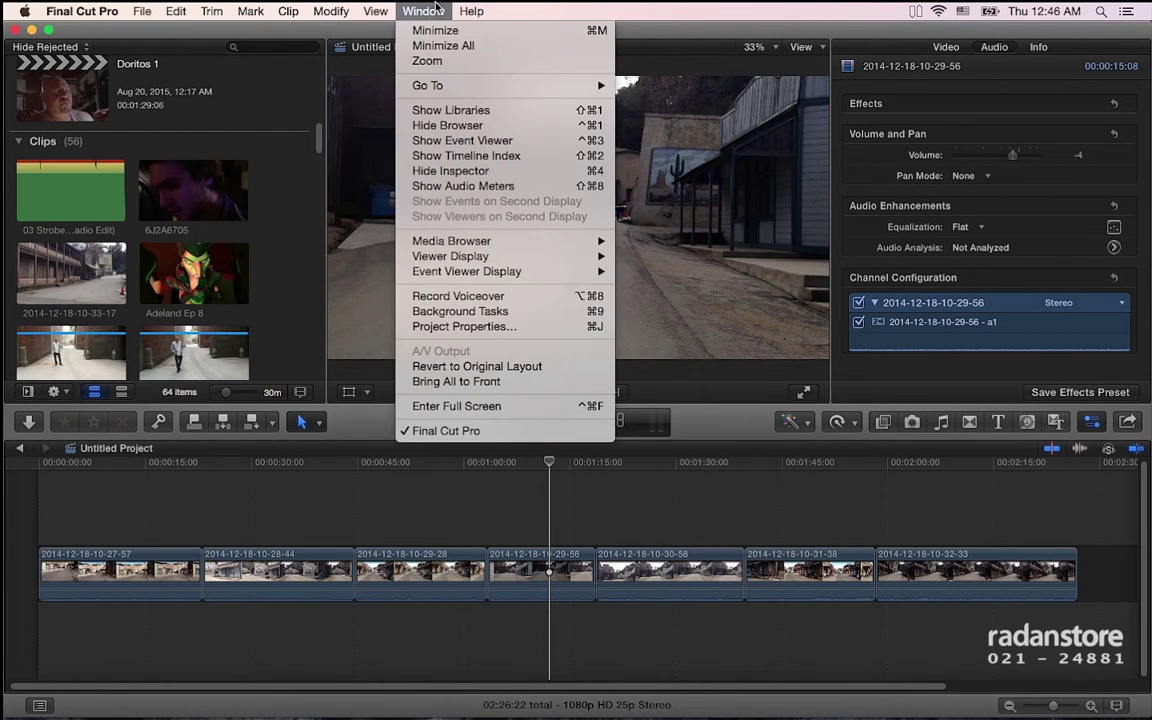
{"action": "mouse_move", "coordinate": [376, 11]}
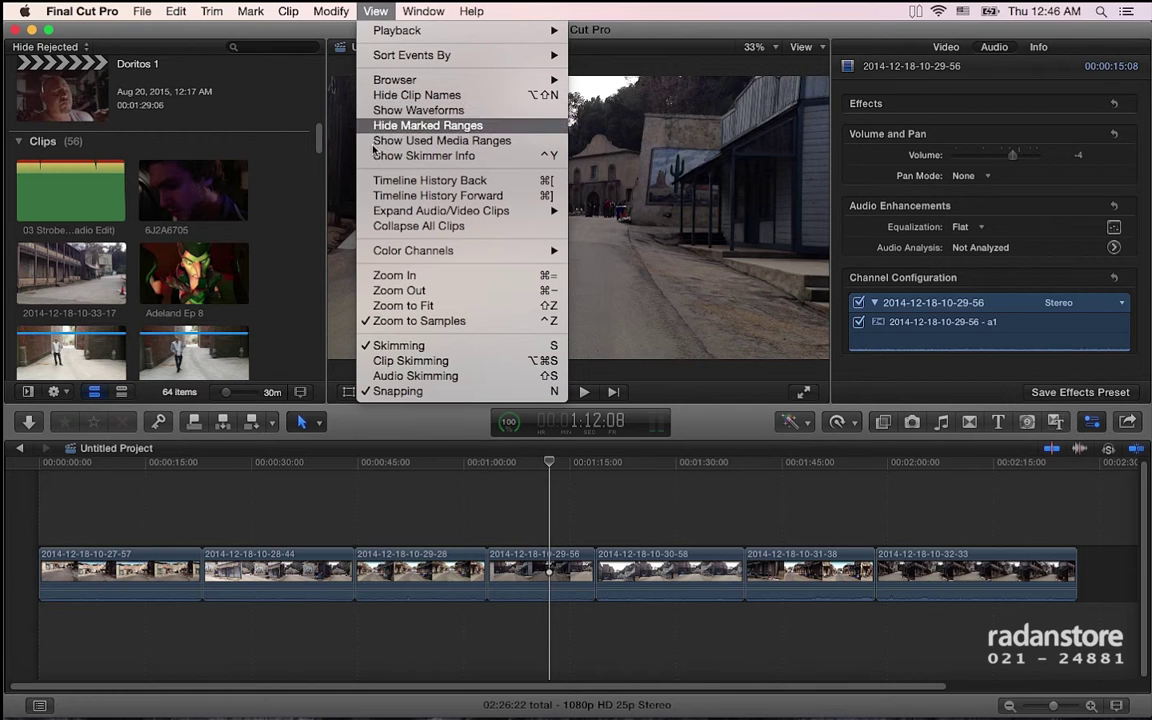
{"action": "left_click", "coordinate": [412, 98]}
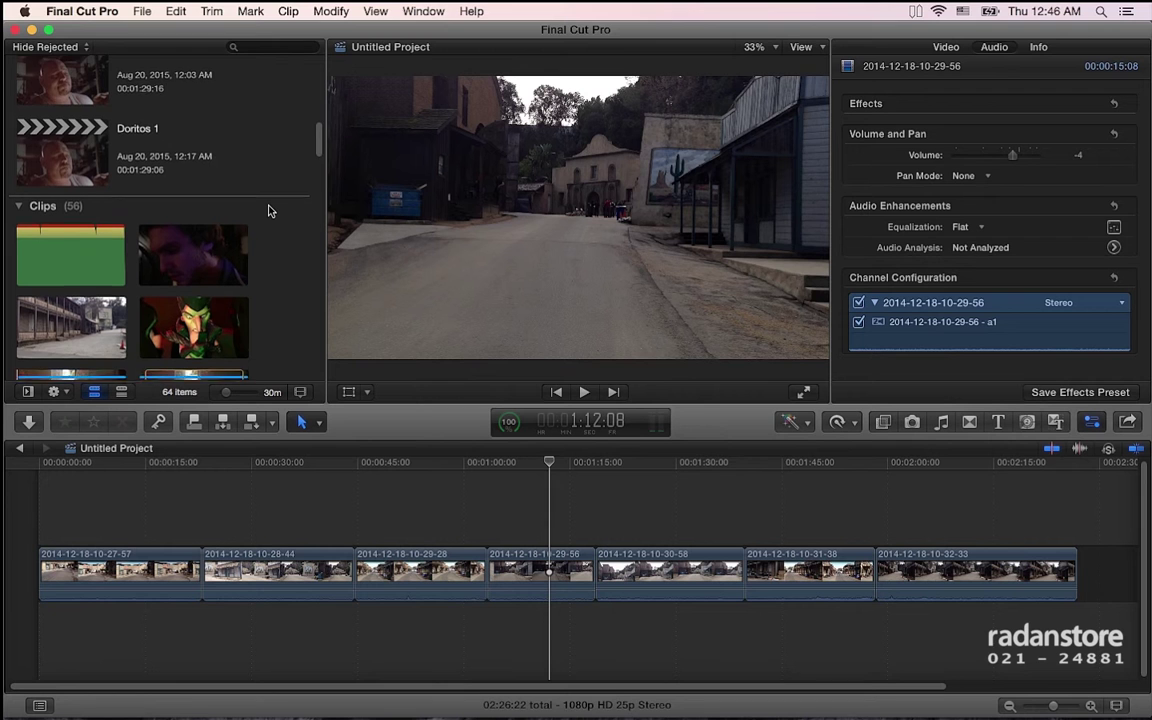
{"action": "scroll", "coordinate": [268, 210], "scroll_direction": "down", "scroll_amount": 2}
{"action": "scroll", "coordinate": [270, 211], "scroll_direction": "down", "scroll_amount": 2}
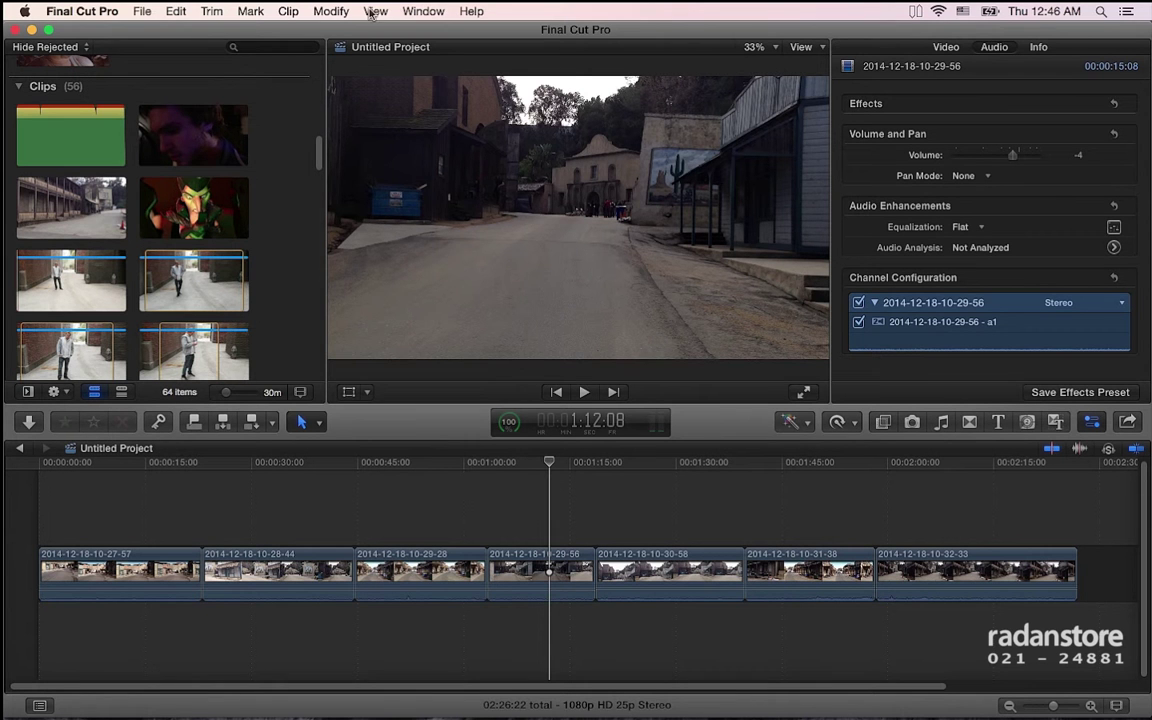
{"action": "left_click", "coordinate": [370, 12]}
Step: Bring back the clip names and toggle the browser audio waveforms on, then off again
{"action": "left_click", "coordinate": [449, 114]}
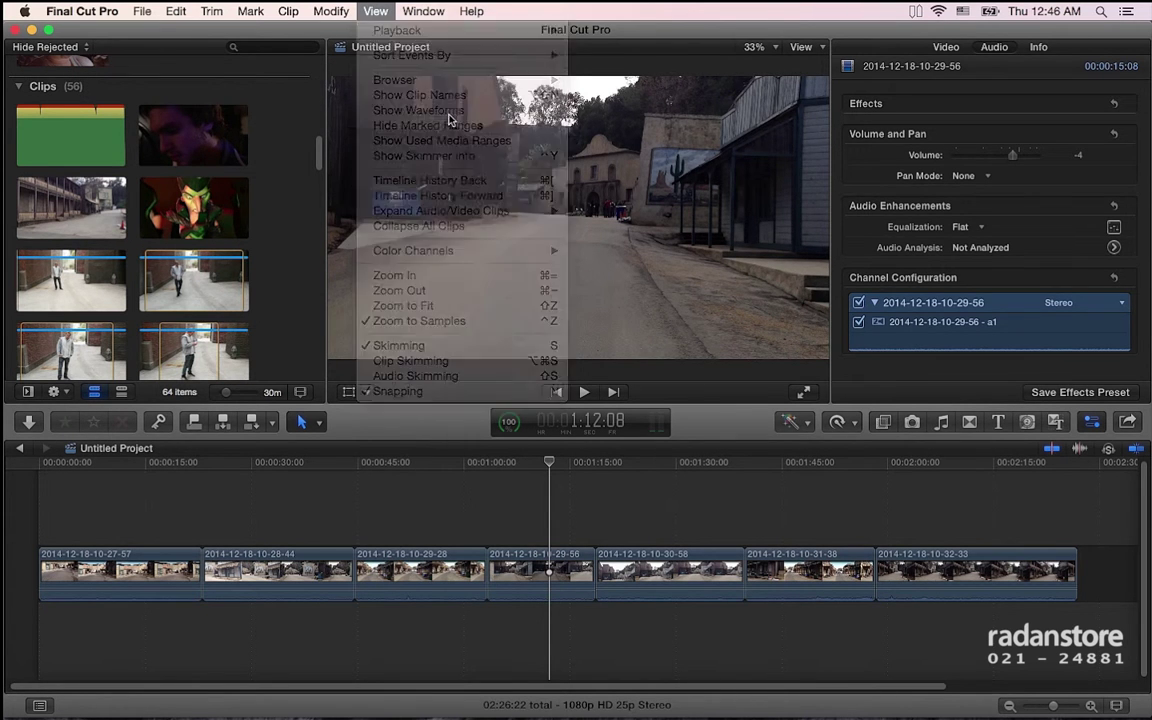
{"action": "left_click", "coordinate": [374, 12]}
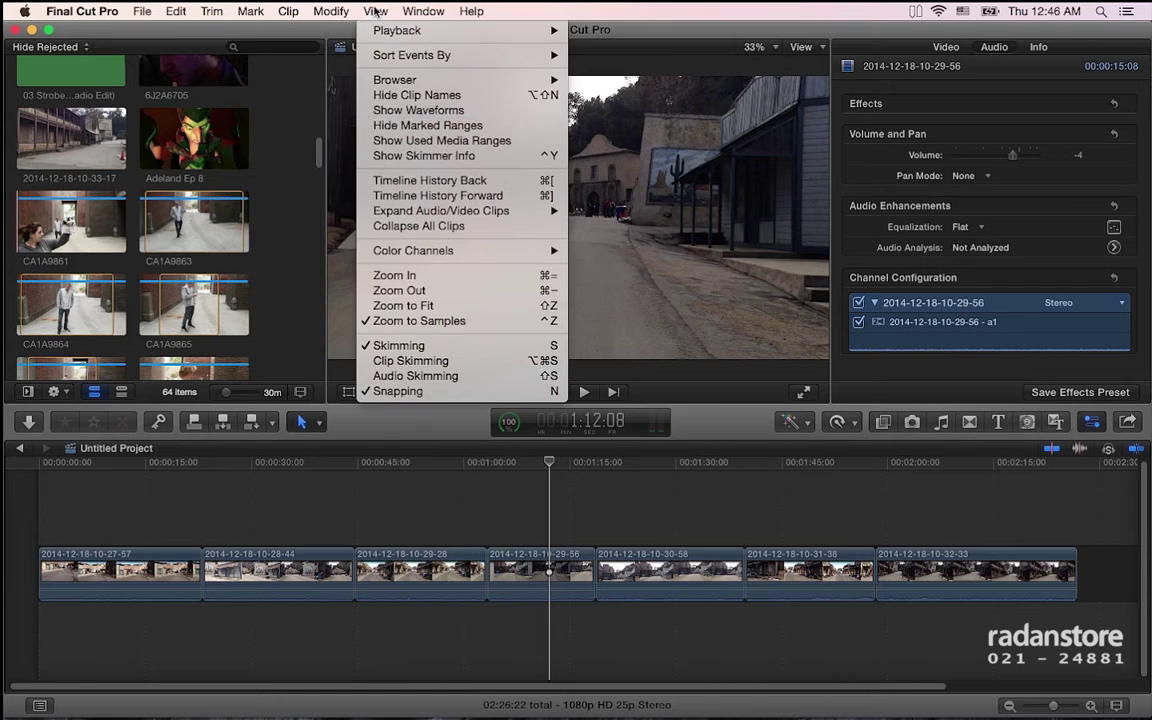
{"action": "left_click", "coordinate": [423, 111]}
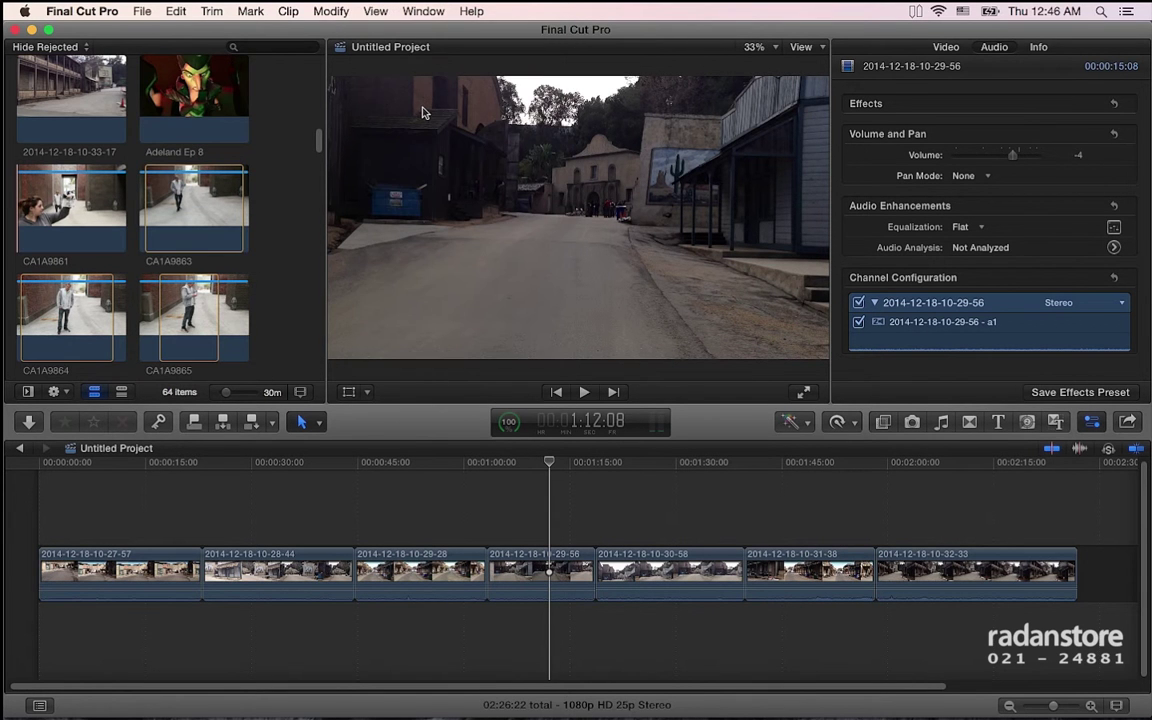
{"action": "left_click", "coordinate": [370, 12]}
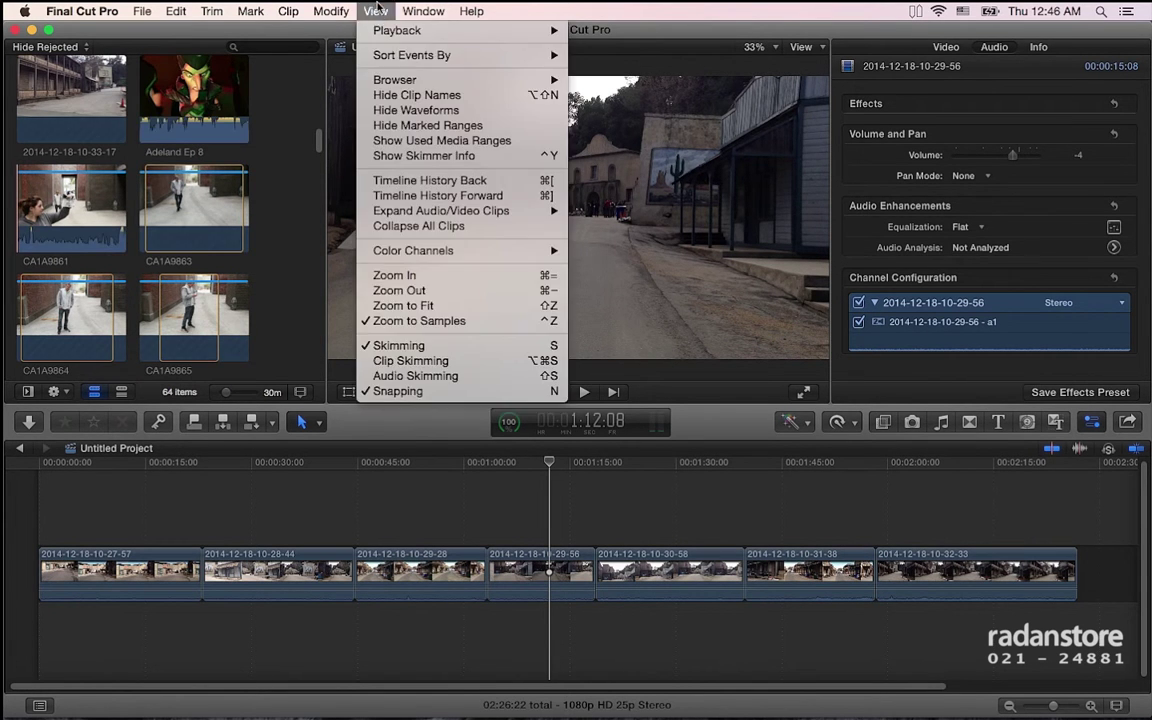
{"action": "left_click", "coordinate": [412, 110]}
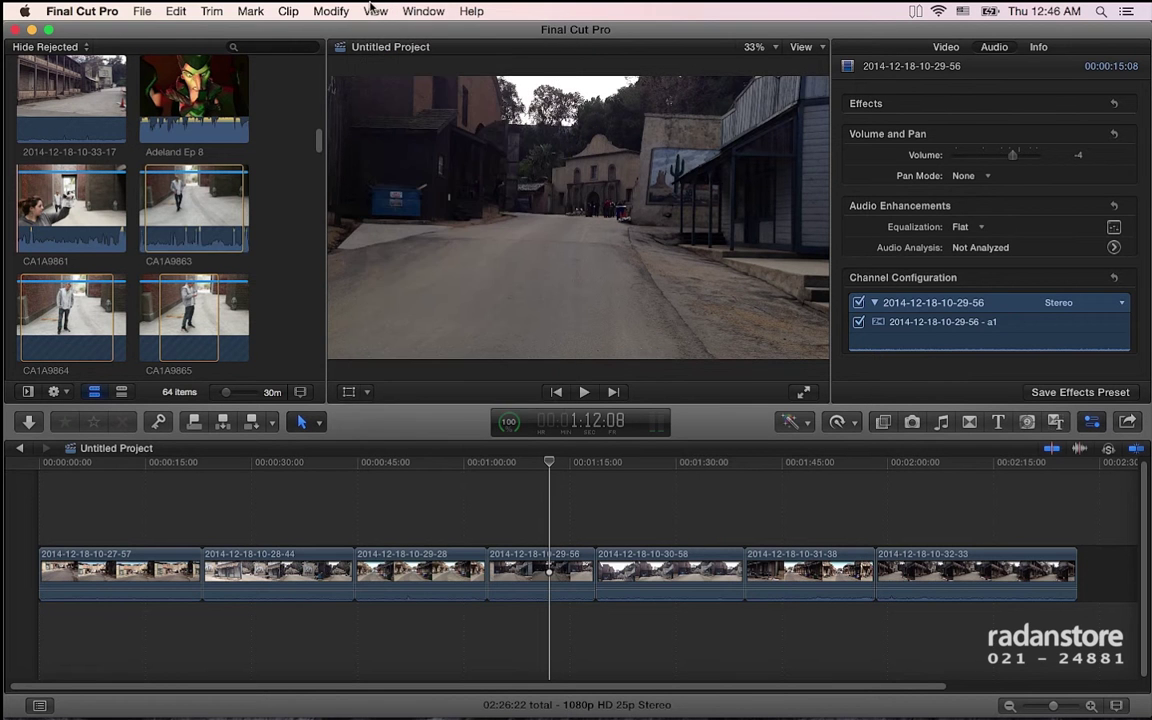
Step: Hide the marked-range bars on the browser clip thumbnails
{"action": "left_click", "coordinate": [375, 11]}
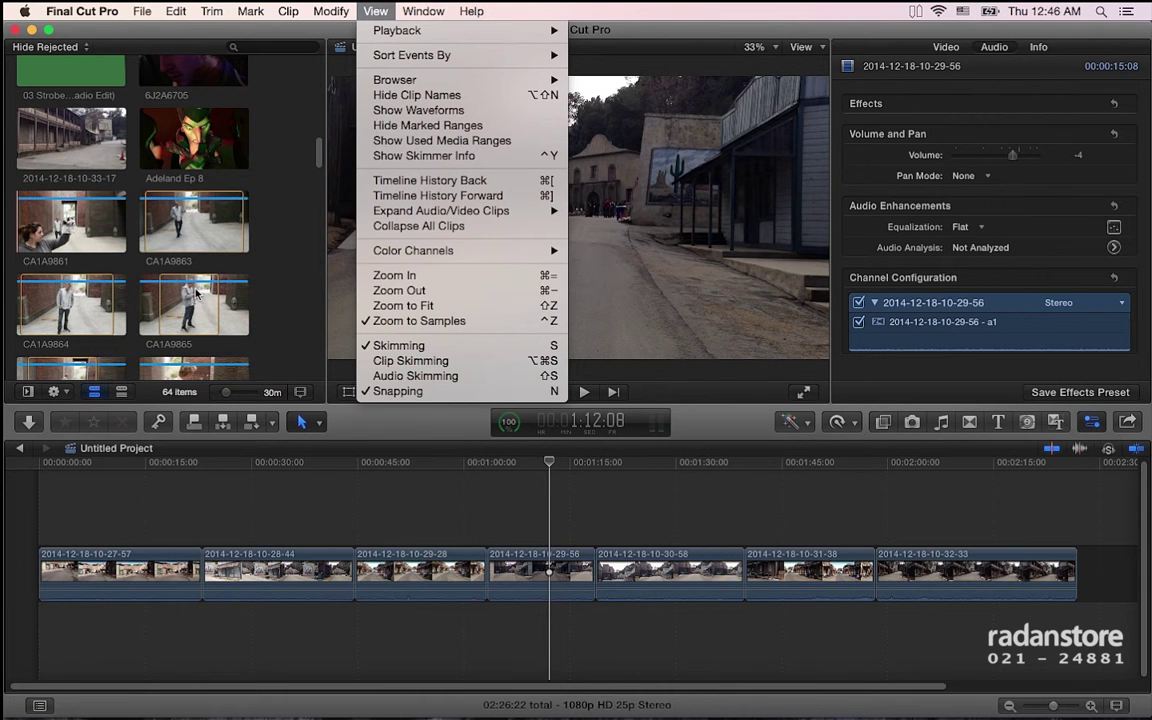
{"action": "left_click", "coordinate": [475, 127]}
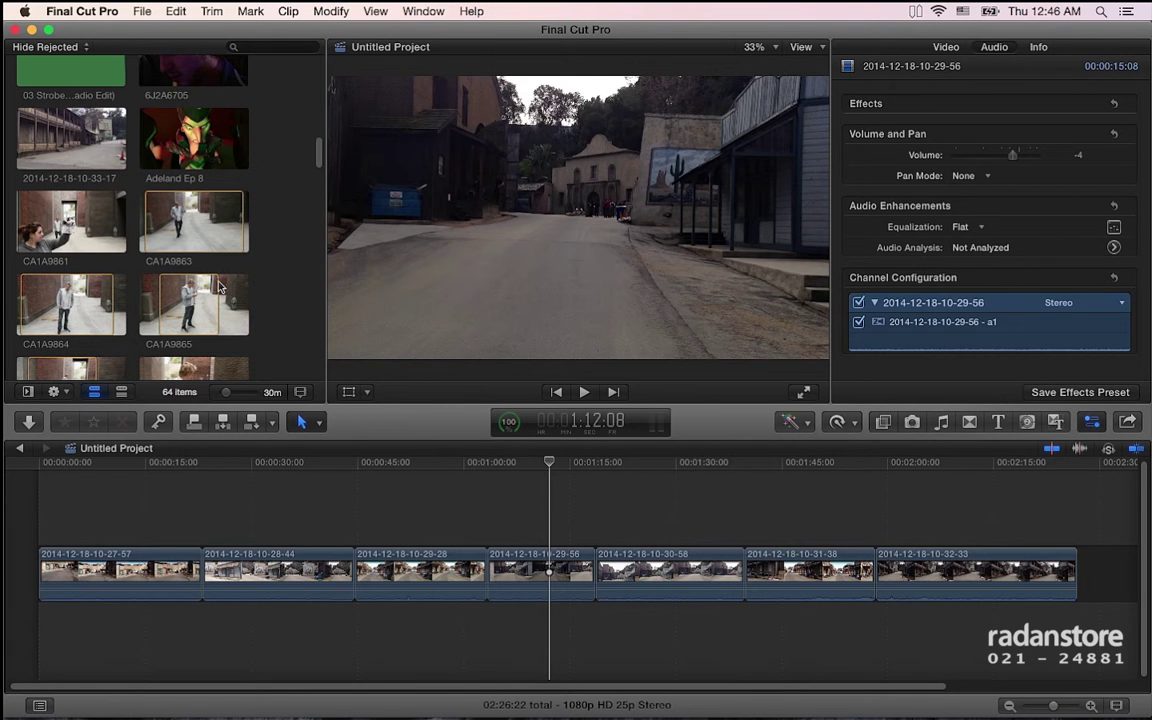
{"action": "left_click", "coordinate": [330, 11]}
Step: Show the marked-range bars again and select the Adeland Ep 8 clip
{"action": "mouse_move", "coordinate": [365, 10]}
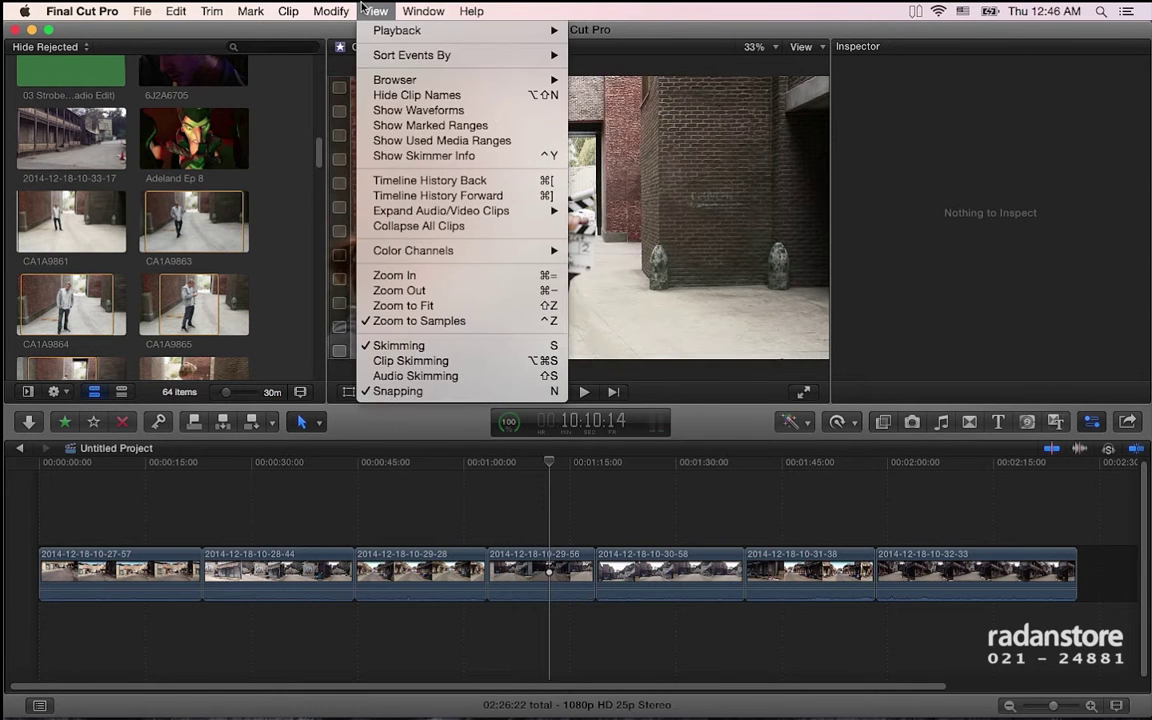
{"action": "left_click", "coordinate": [404, 127]}
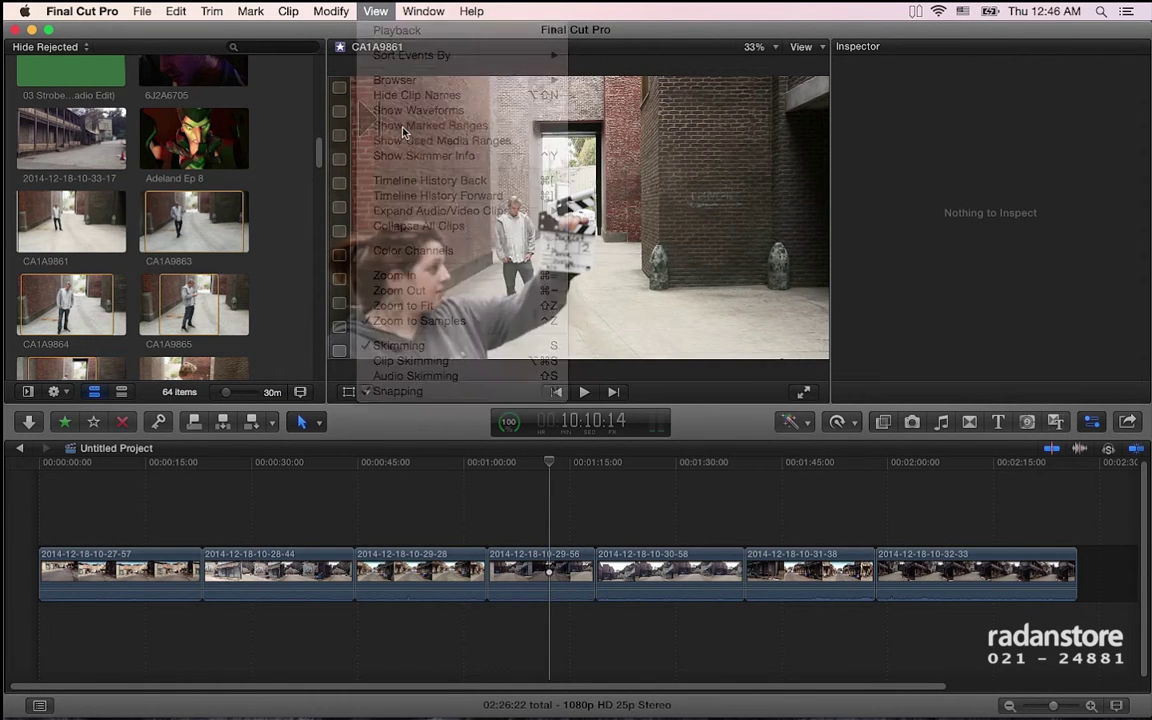
{"action": "left_click", "coordinate": [200, 140]}
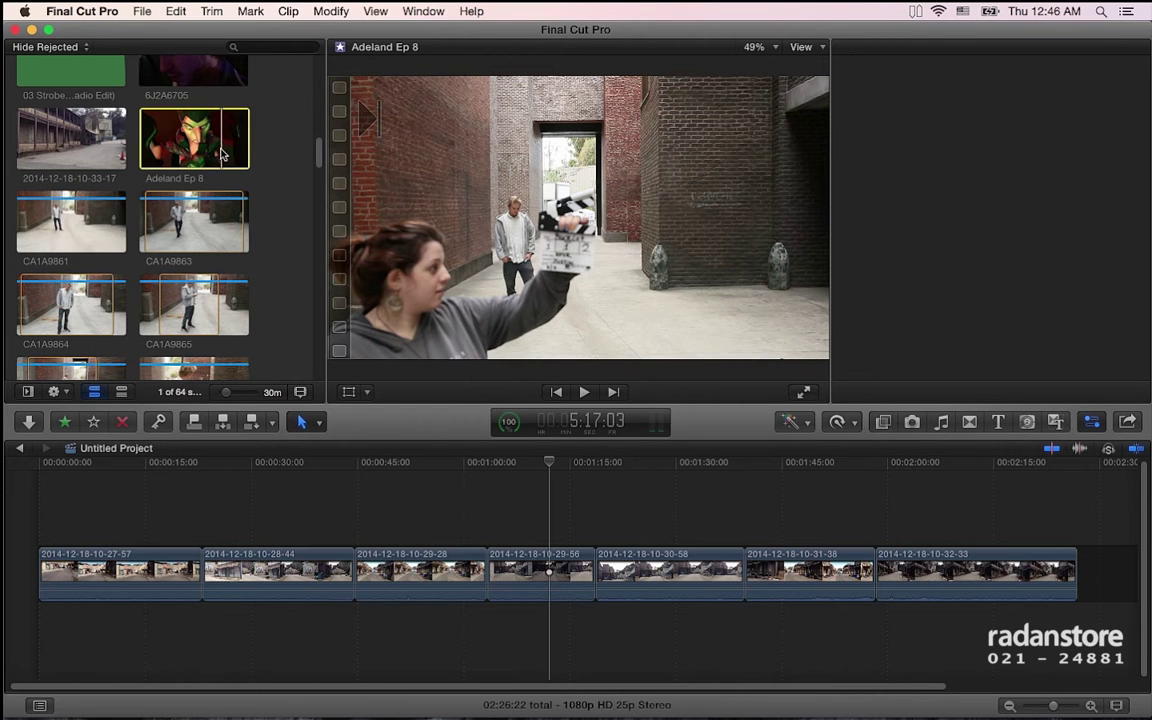
Step: Reveal the libraries list beside the browser and move the playhead to about 0:29
{"action": "left_click", "coordinate": [367, 8]}
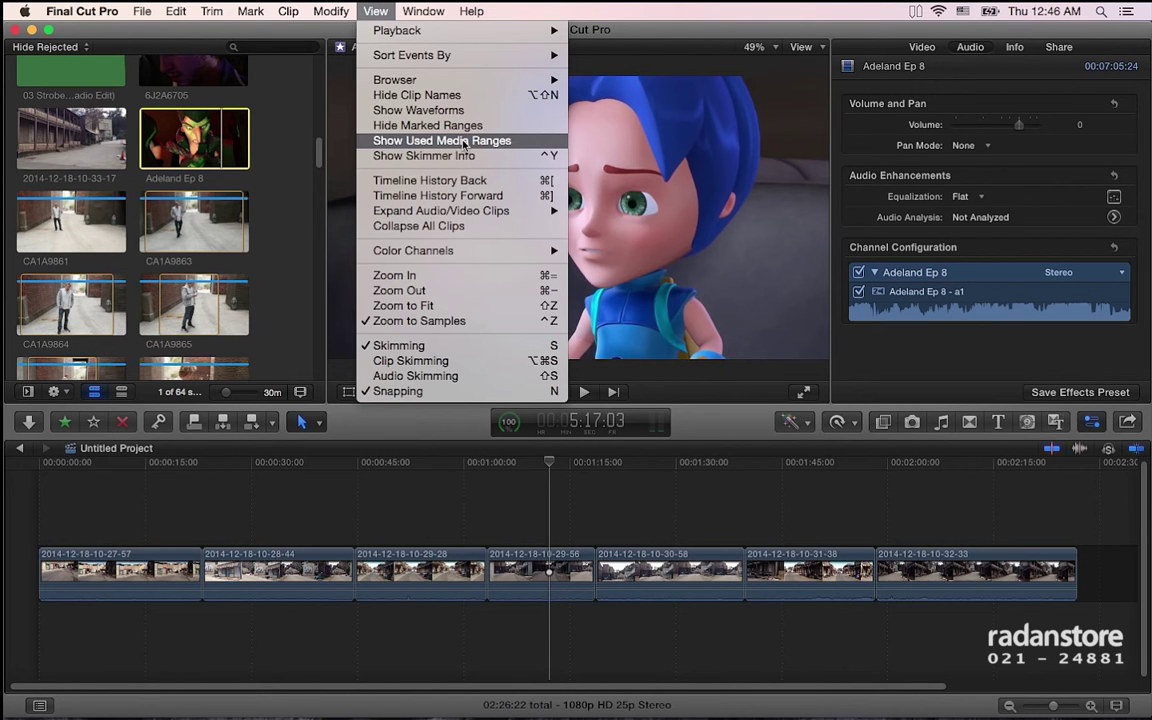
{"action": "left_click", "coordinate": [12, 375]}
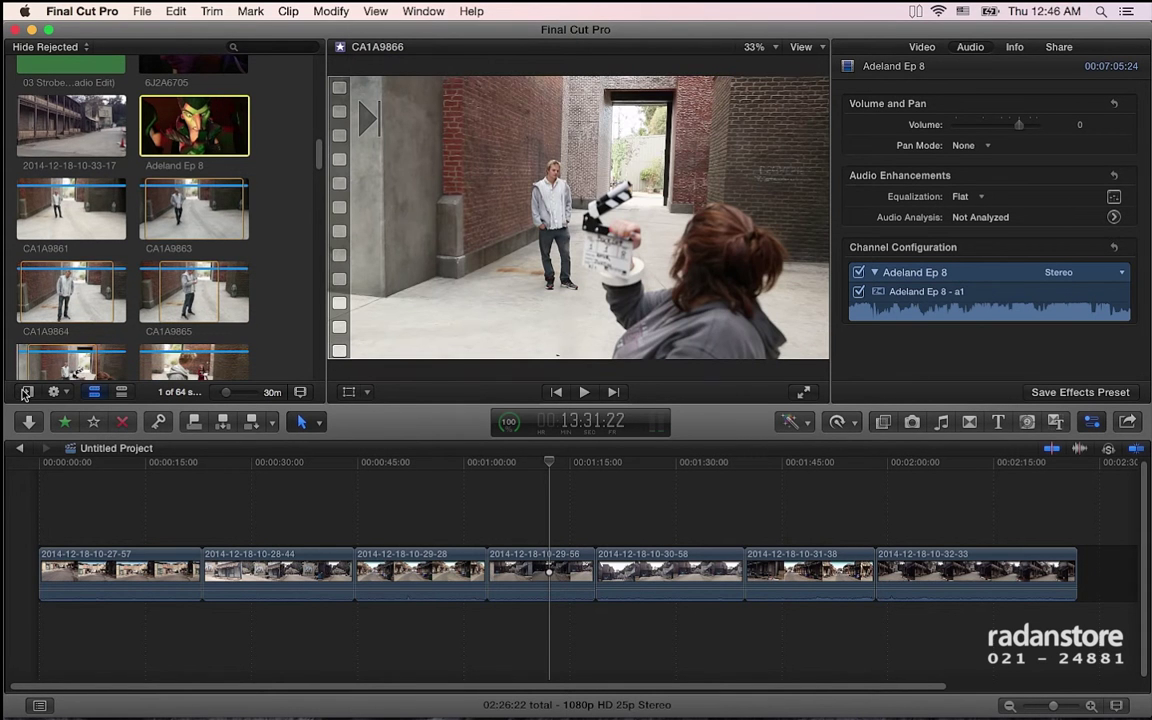
{"action": "left_click", "coordinate": [27, 392]}
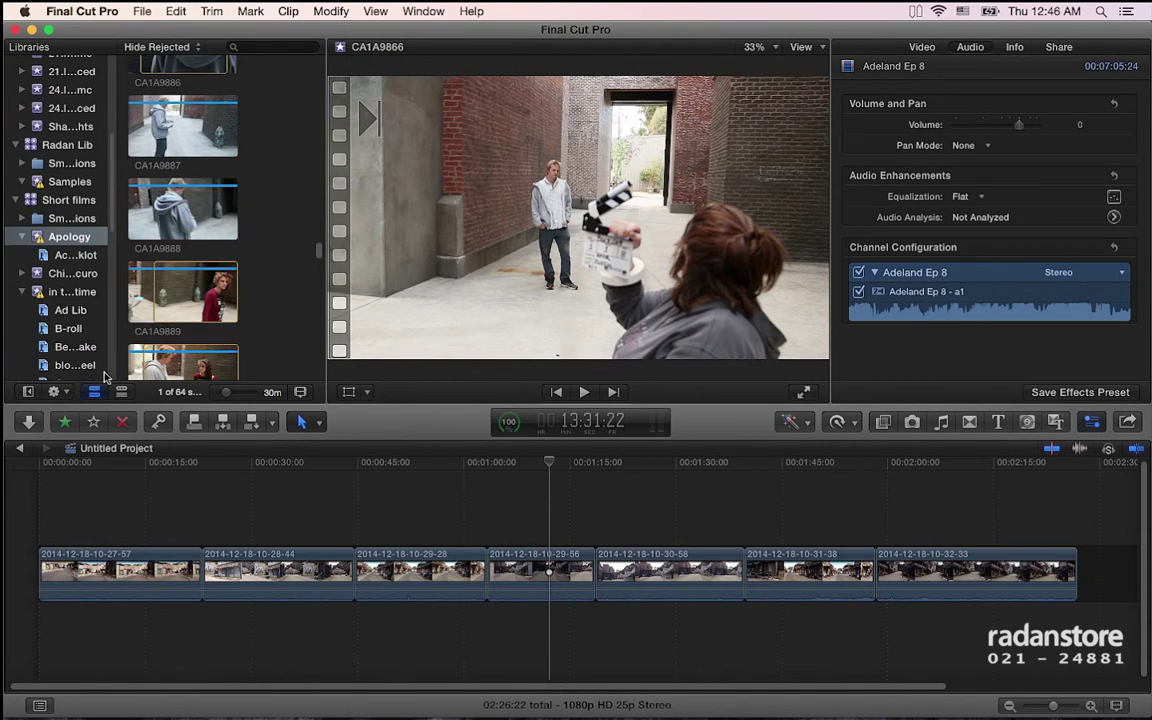
{"action": "left_click", "coordinate": [270, 463]}
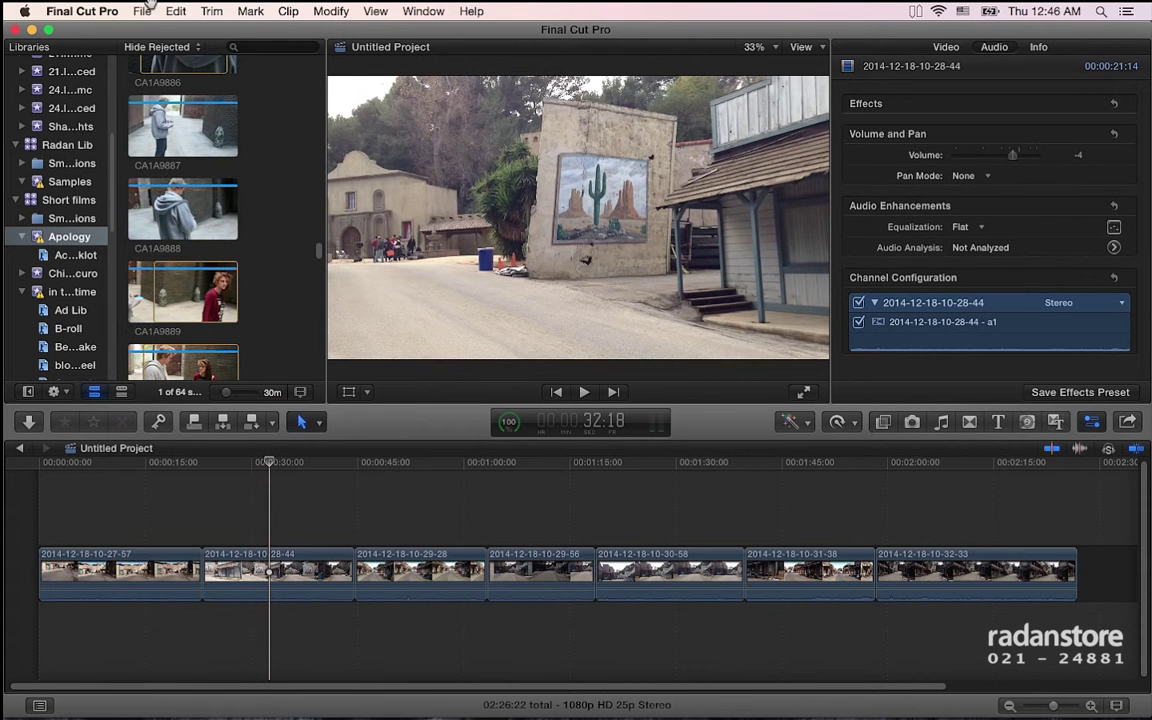
Step: Reveal Untitled Project in the Samples event with File > Reveal Project in Browser, then hide the libraries list
{"action": "left_click", "coordinate": [145, 11]}
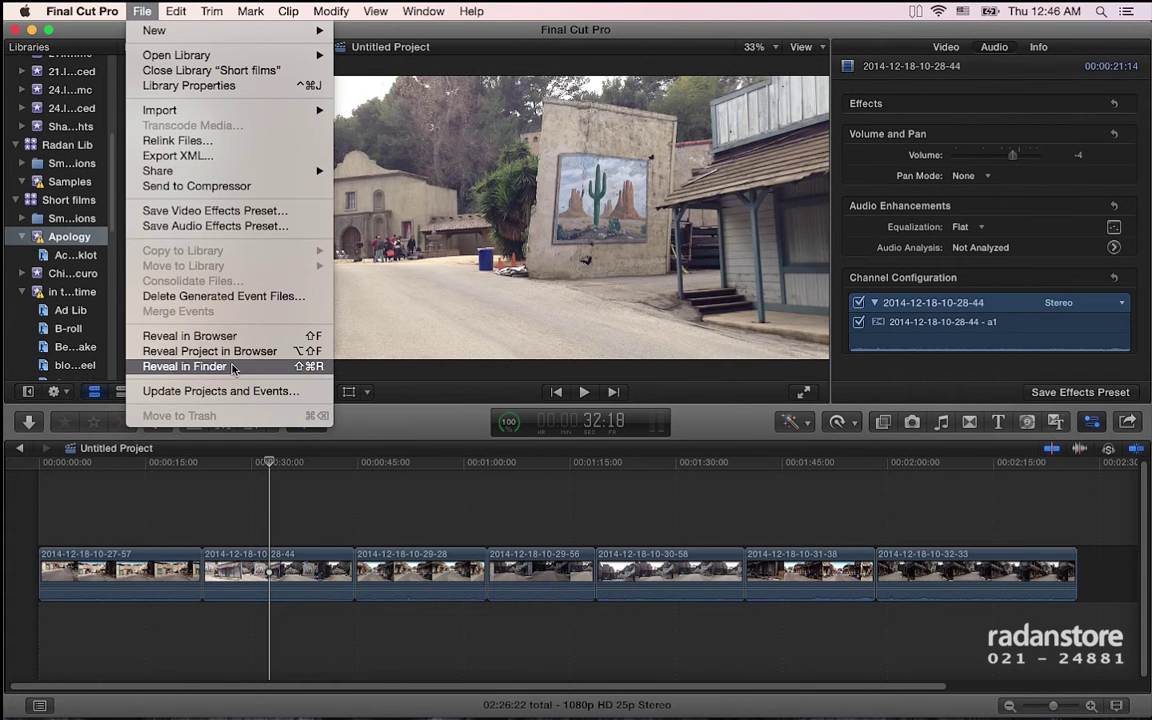
{"action": "left_click", "coordinate": [237, 353]}
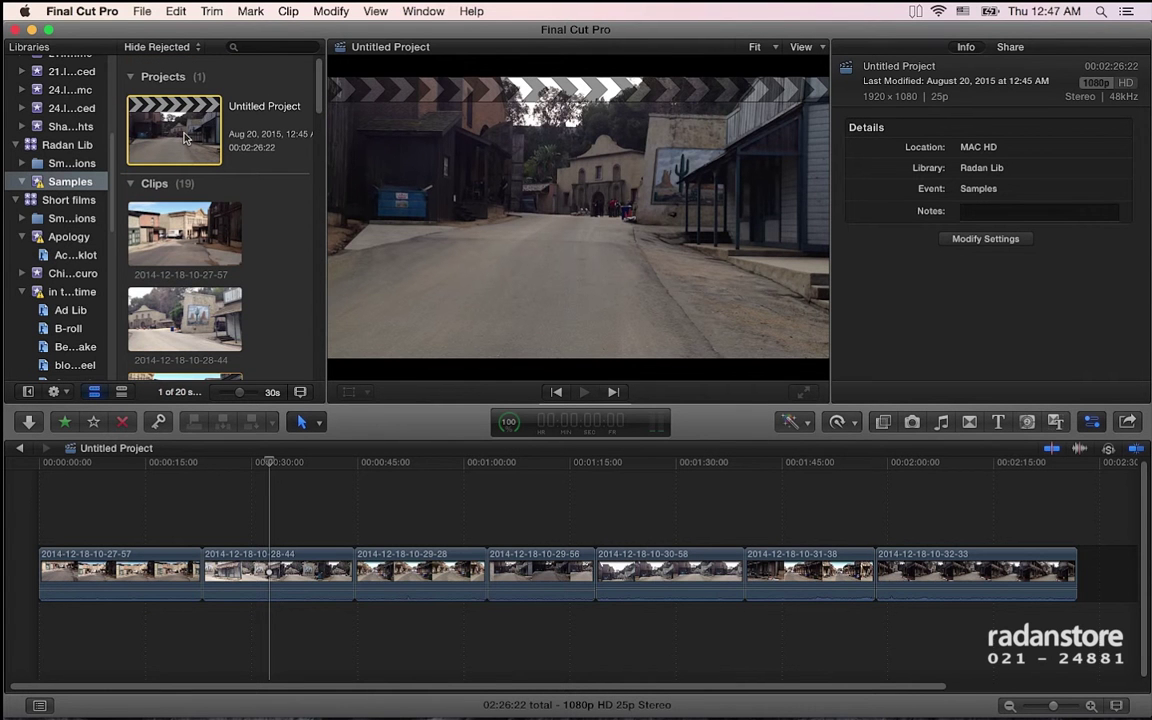
{"action": "left_click", "coordinate": [28, 391]}
{"action": "scroll", "coordinate": [193, 307], "scroll_direction": "down", "scroll_amount": 2}
{"action": "scroll", "coordinate": [193, 307], "scroll_direction": "down", "scroll_amount": 3}
{"action": "scroll", "coordinate": [193, 307], "scroll_direction": "down", "scroll_amount": 3}
{"action": "scroll", "coordinate": [185, 295], "scroll_direction": "up", "scroll_amount": 2}
{"action": "left_click", "coordinate": [375, 11]}
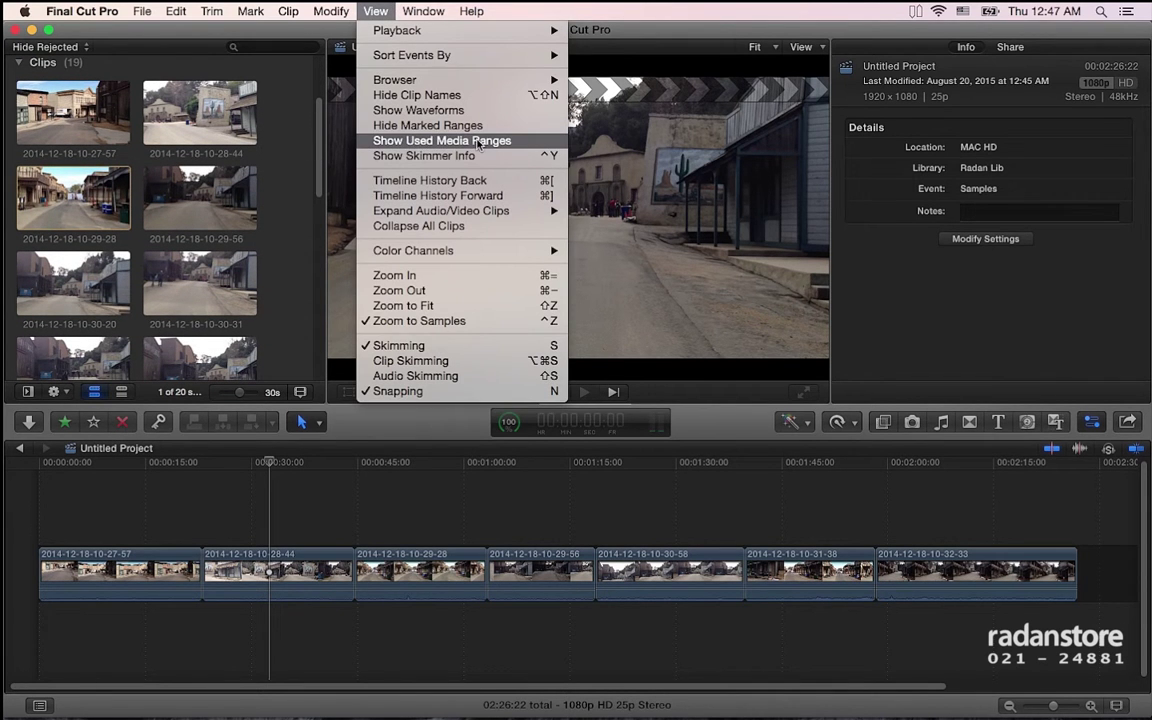
{"action": "left_click", "coordinate": [480, 141]}
{"action": "scroll", "coordinate": [176, 201], "scroll_direction": "down", "scroll_amount": 2}
{"action": "scroll", "coordinate": [181, 342], "scroll_direction": "down", "scroll_amount": 2}
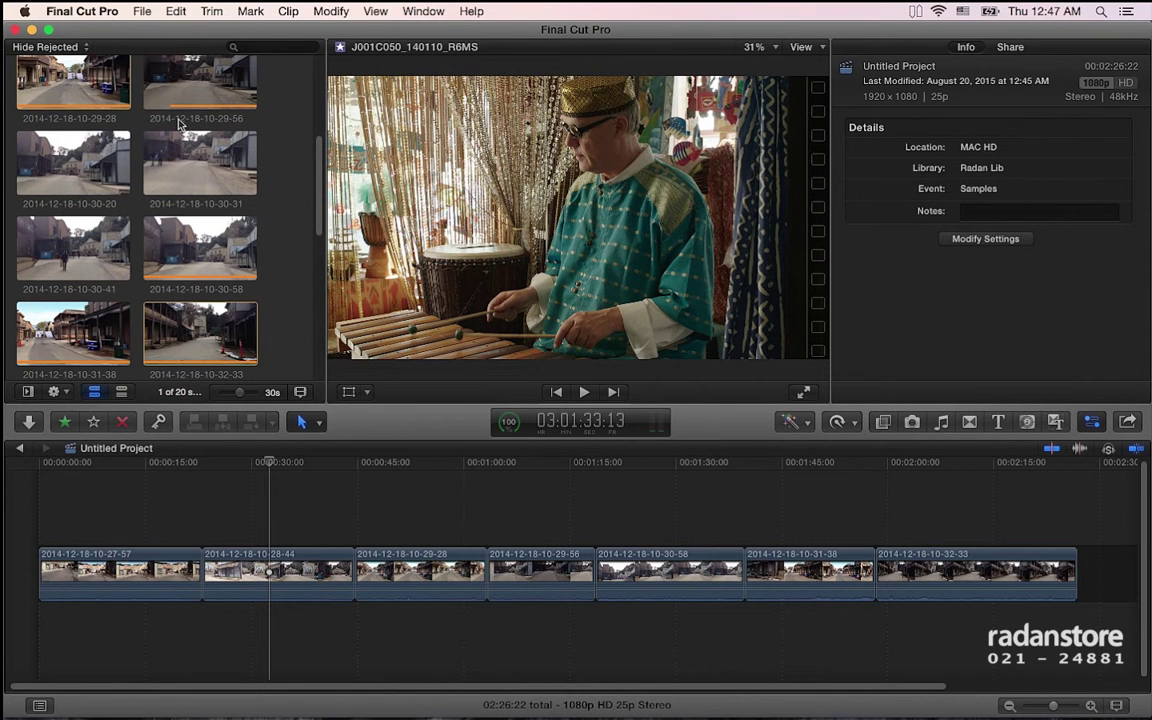
{"action": "scroll", "coordinate": [180, 200], "scroll_direction": "down", "scroll_amount": 2}
{"action": "left_click", "coordinate": [107, 276]}
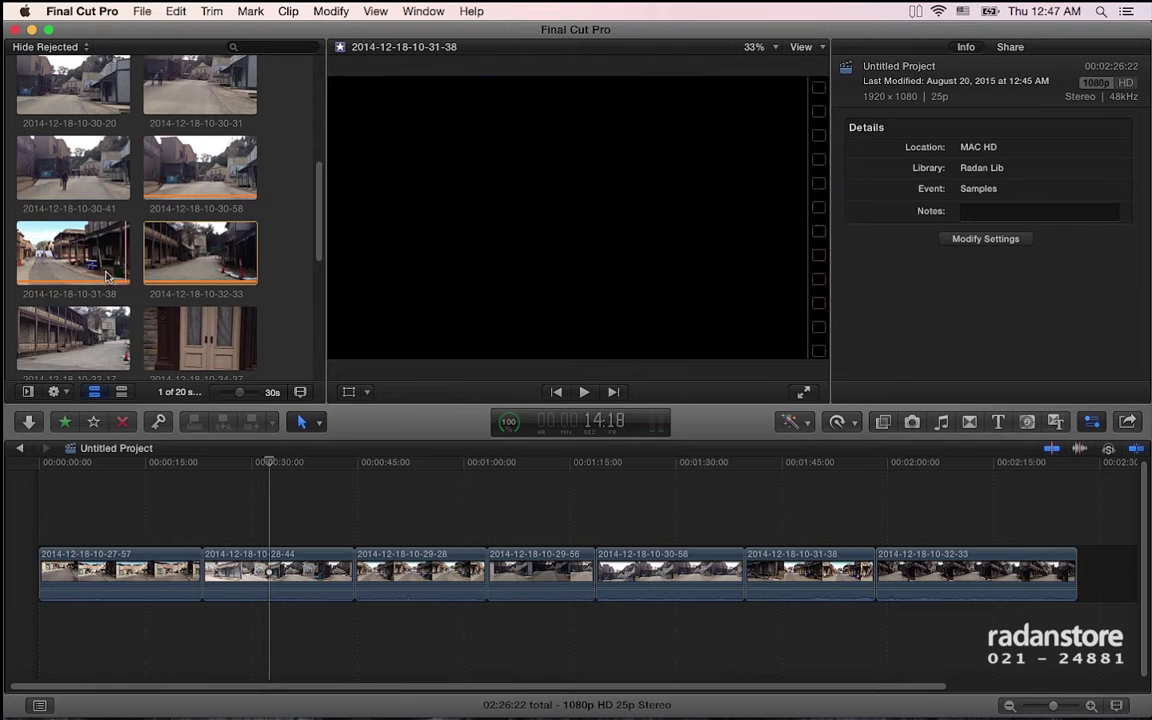
{"action": "left_click", "coordinate": [340, 10]}
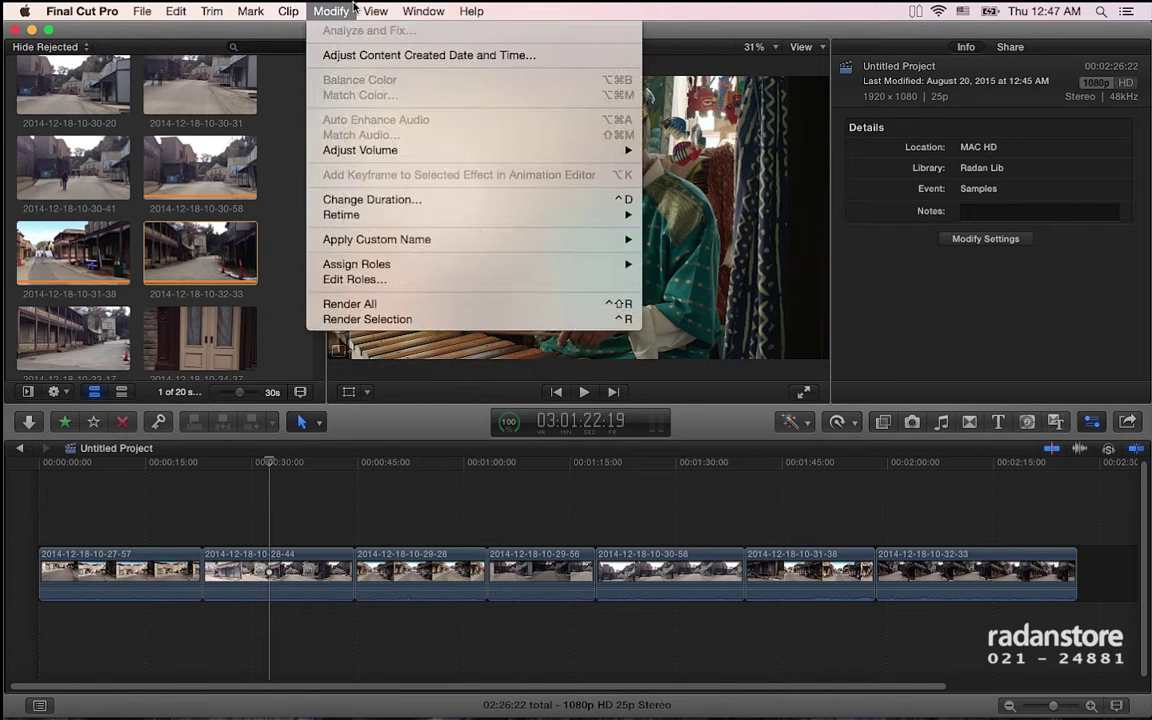
{"action": "mouse_move", "coordinate": [375, 11]}
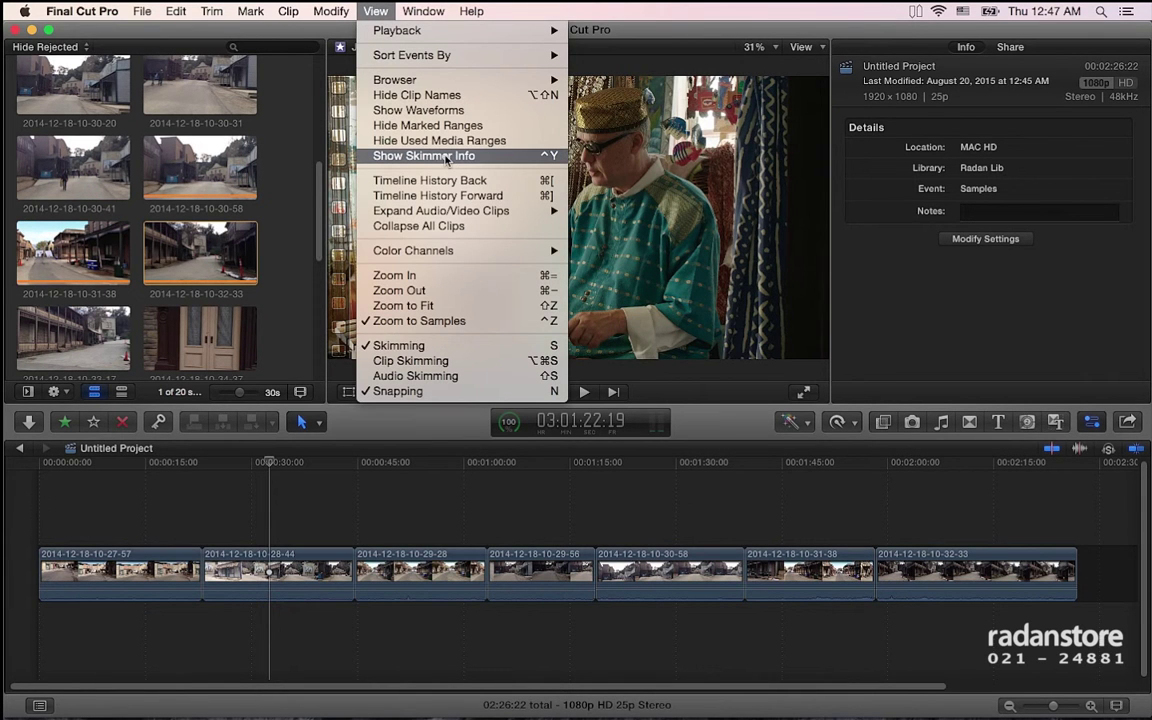
{"action": "left_click", "coordinate": [468, 159]}
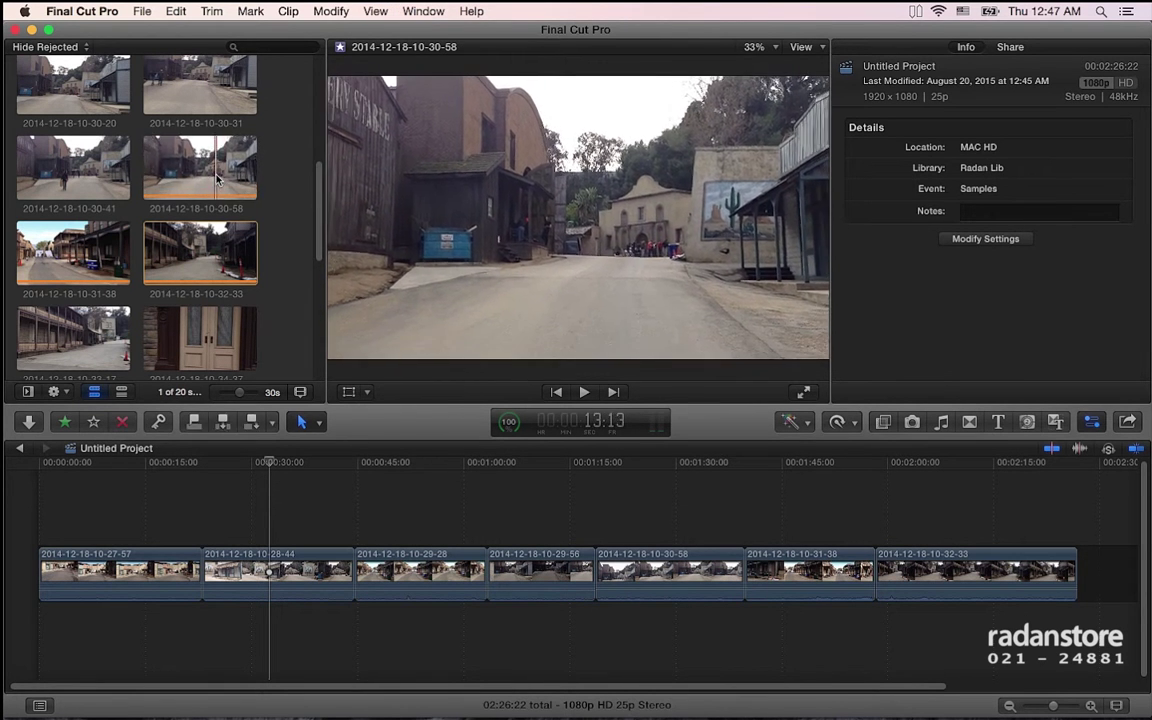
{"action": "left_click", "coordinate": [181, 178]}
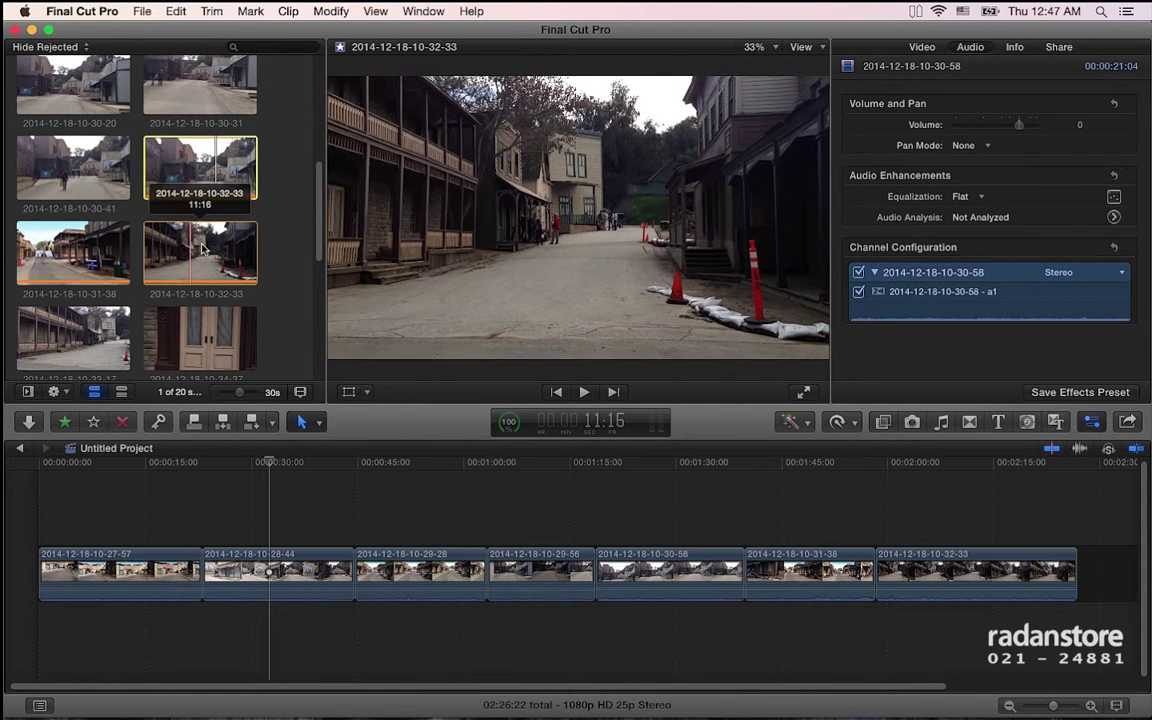
Step: Skim through browser clips AlexaCafe709, bmpc-10 and Clip H034_C001_012222
{"action": "scroll", "coordinate": [208, 248], "scroll_direction": "down", "scroll_amount": 1}
{"action": "scroll", "coordinate": [208, 248], "scroll_direction": "down", "scroll_amount": 2}
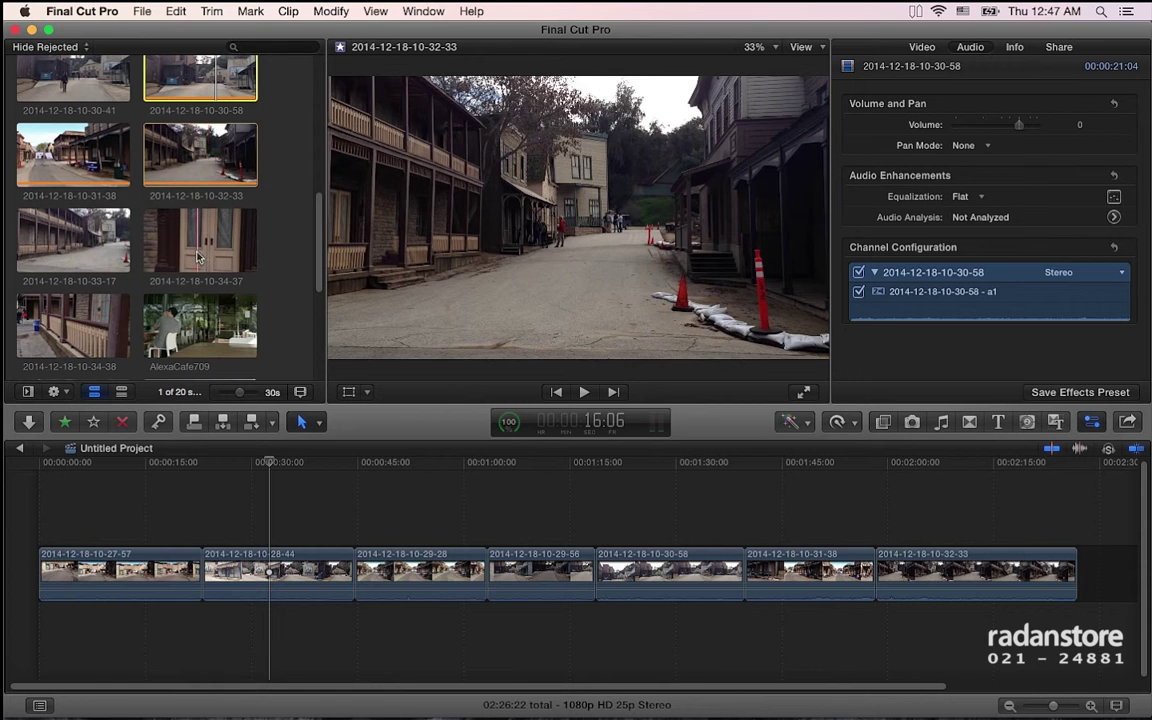
{"action": "scroll", "coordinate": [196, 258], "scroll_direction": "down", "scroll_amount": 3}
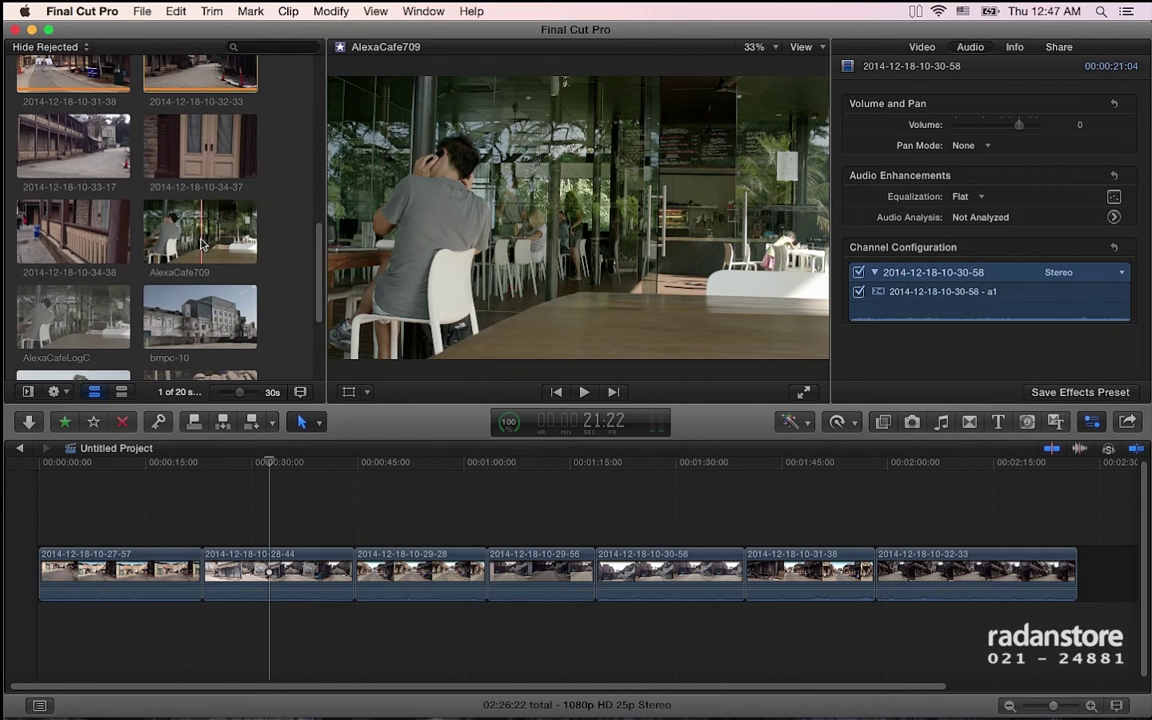
{"action": "scroll", "coordinate": [201, 243], "scroll_direction": "down", "scroll_amount": 1}
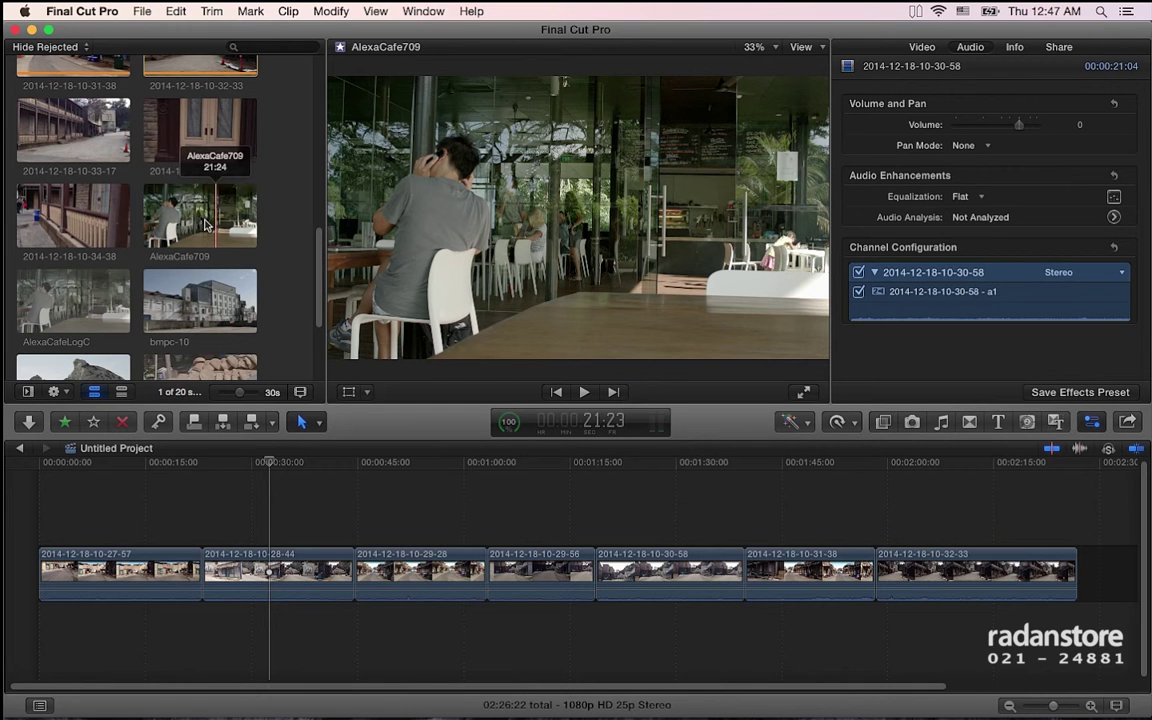
{"action": "scroll", "coordinate": [205, 226], "scroll_direction": "down", "scroll_amount": 2}
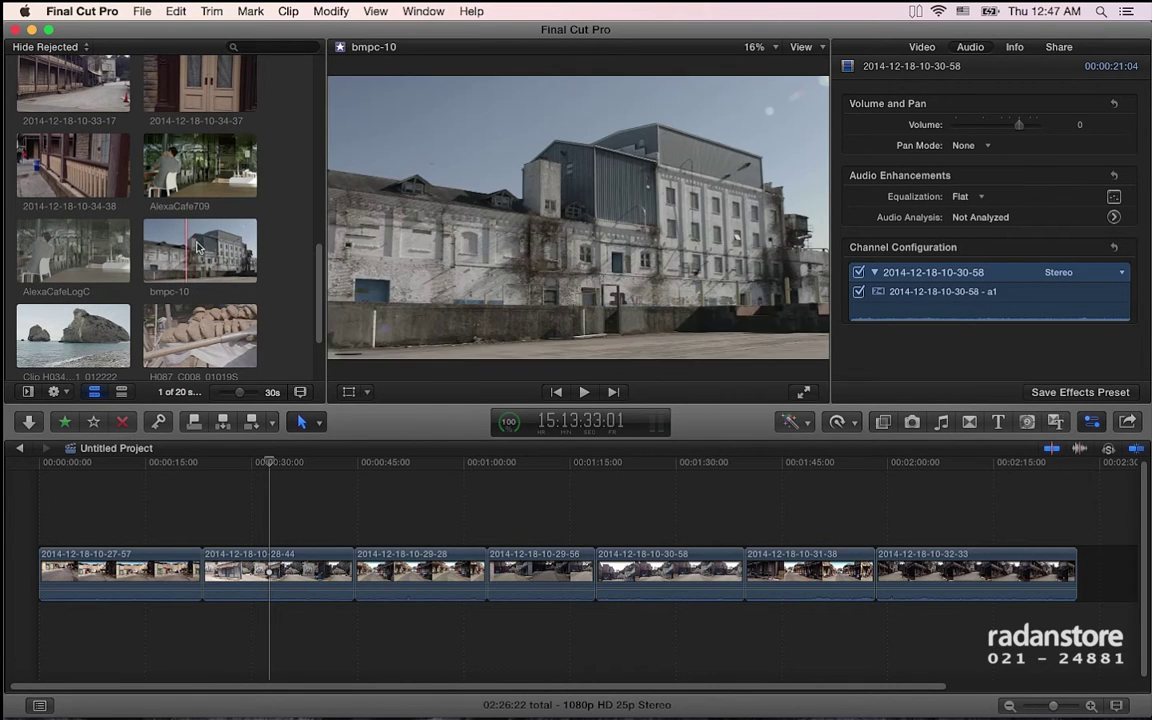
{"action": "scroll", "coordinate": [165, 246], "scroll_direction": "down", "scroll_amount": 2}
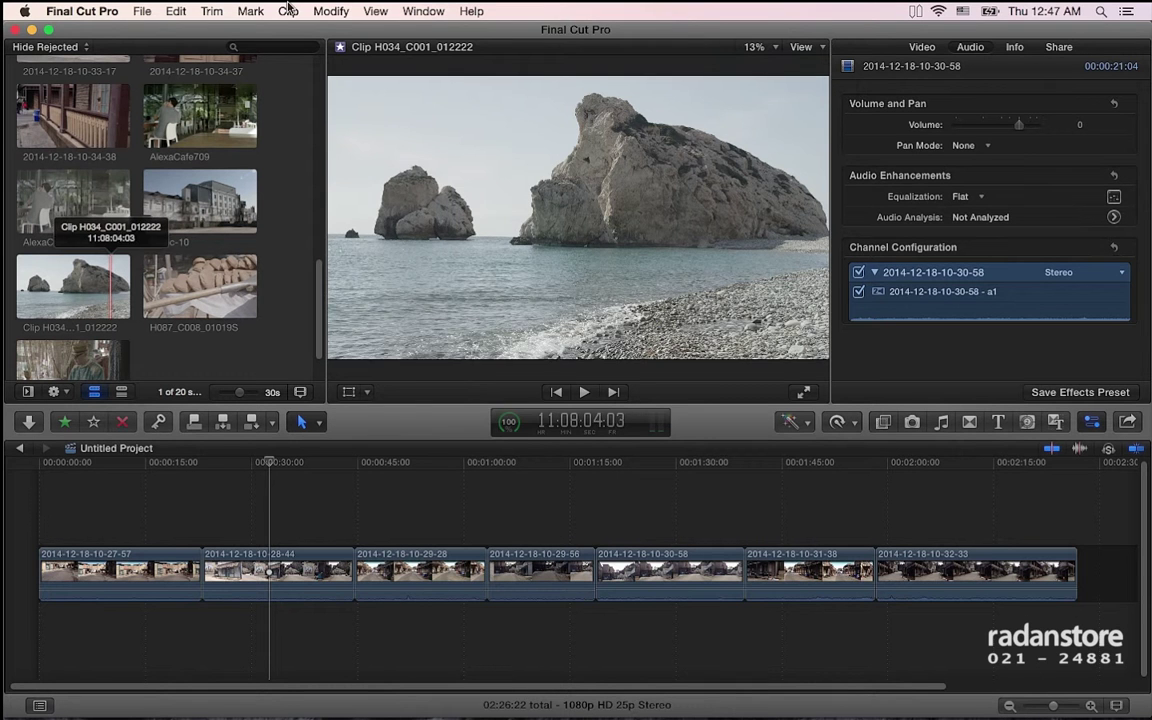
{"action": "left_click", "coordinate": [375, 11]}
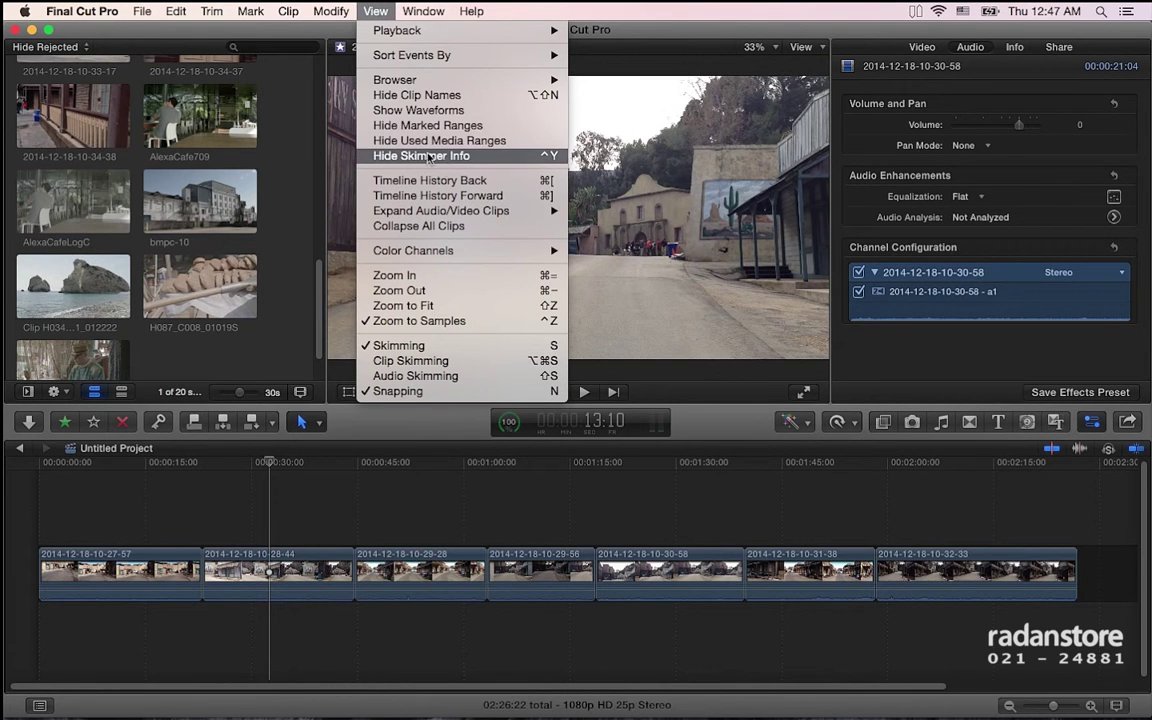
Step: Hide the skimmer info labels and step the timeline history back to Untitled Project
{"action": "left_click", "coordinate": [485, 157]}
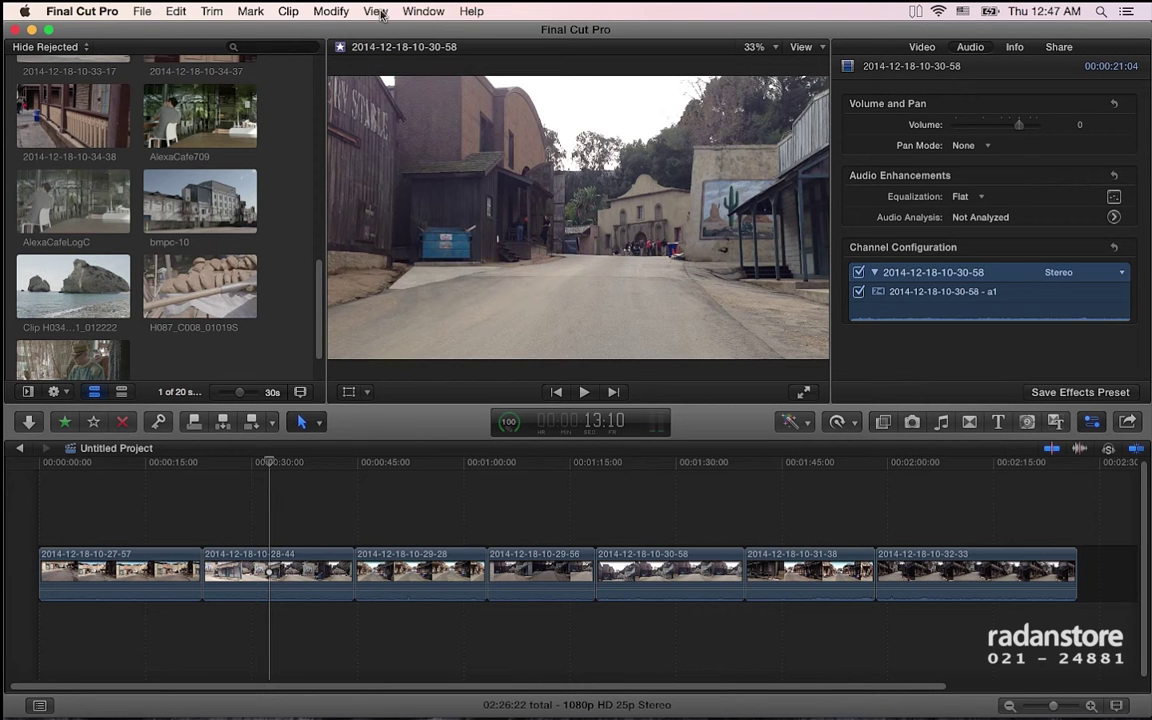
{"action": "left_click", "coordinate": [378, 12]}
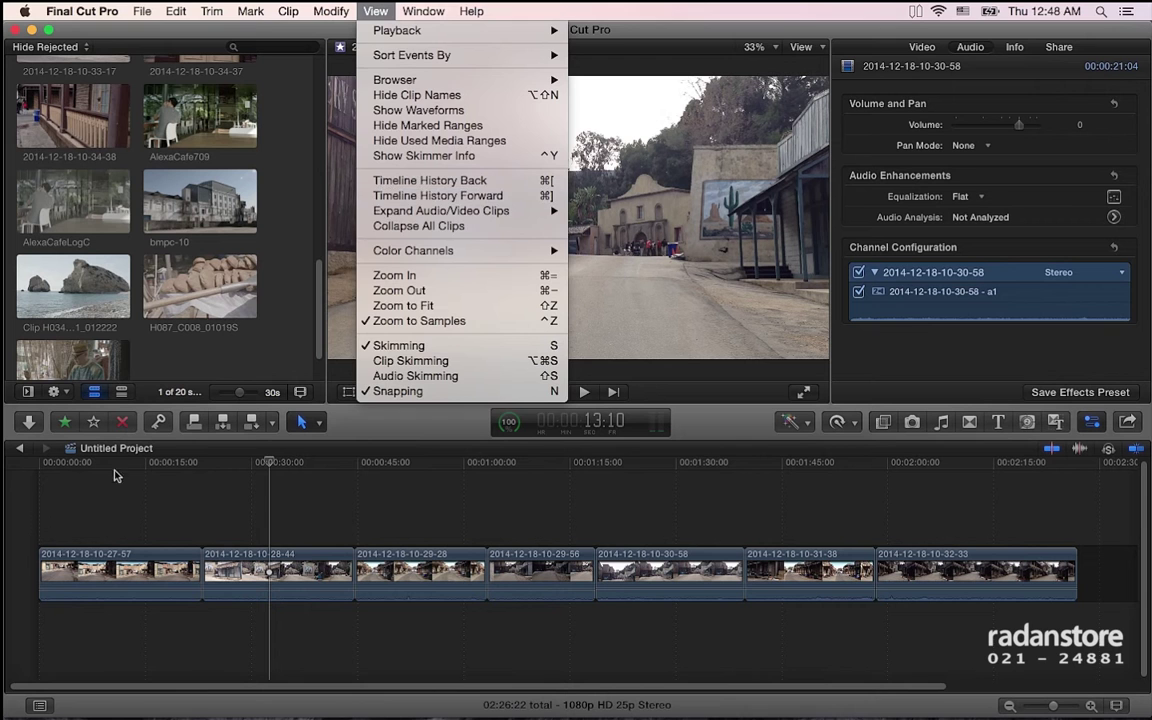
{"action": "left_click", "coordinate": [21, 453]}
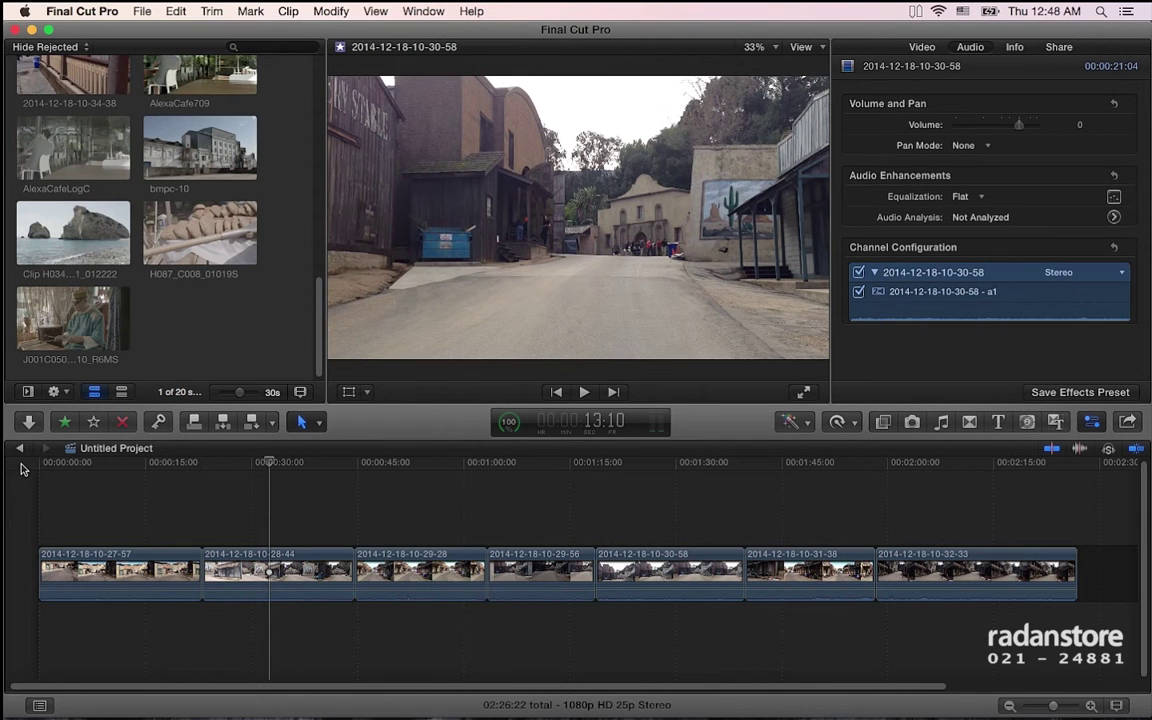
{"action": "left_click", "coordinate": [21, 448]}
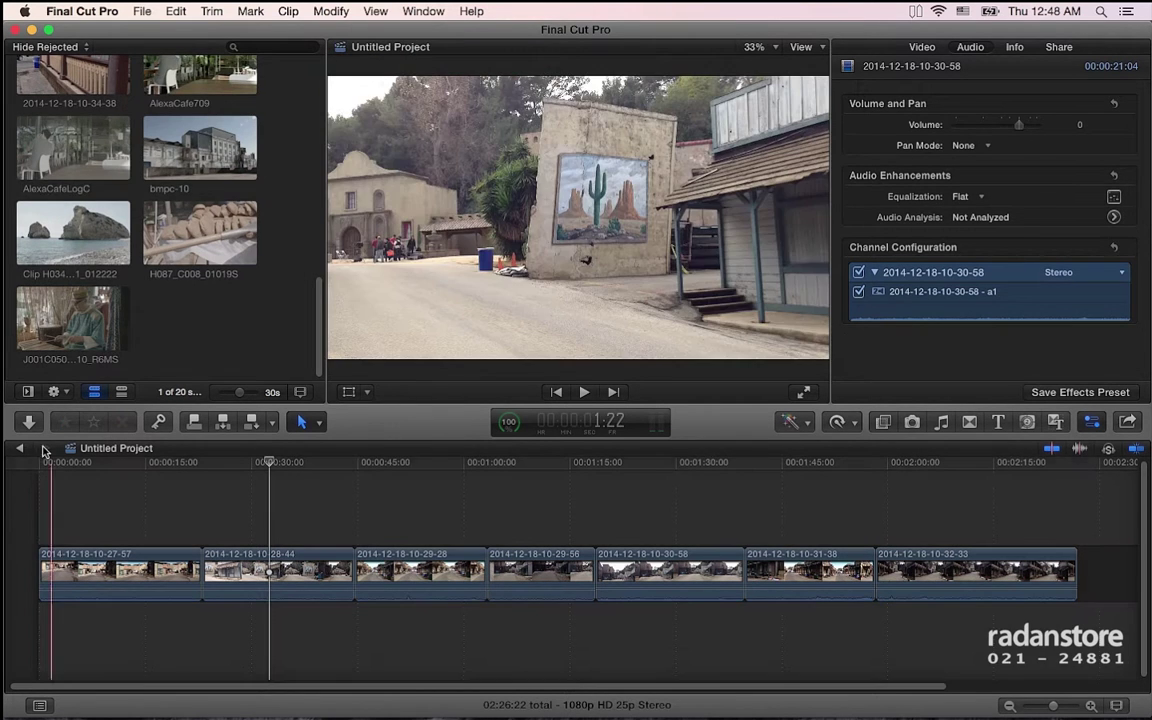
{"action": "left_click", "coordinate": [375, 11]}
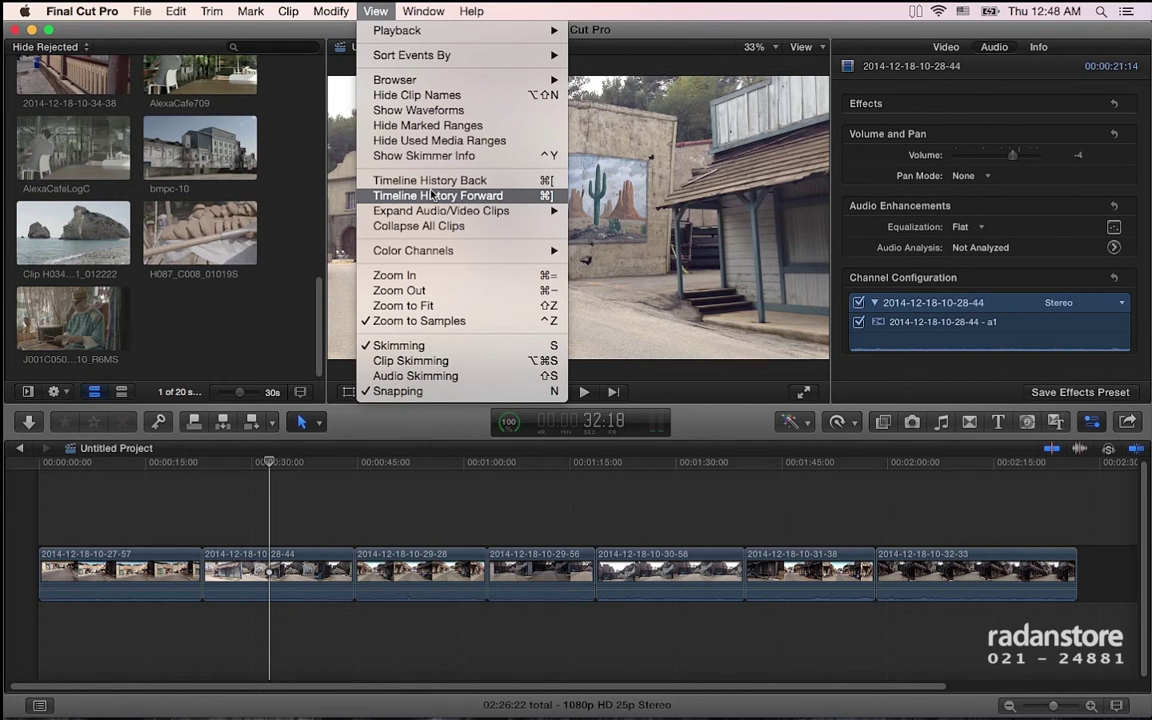
Step: Expand all timeline clips to show their audio, then collapse them and bring up Color Channels
{"action": "mouse_move", "coordinate": [437, 211]}
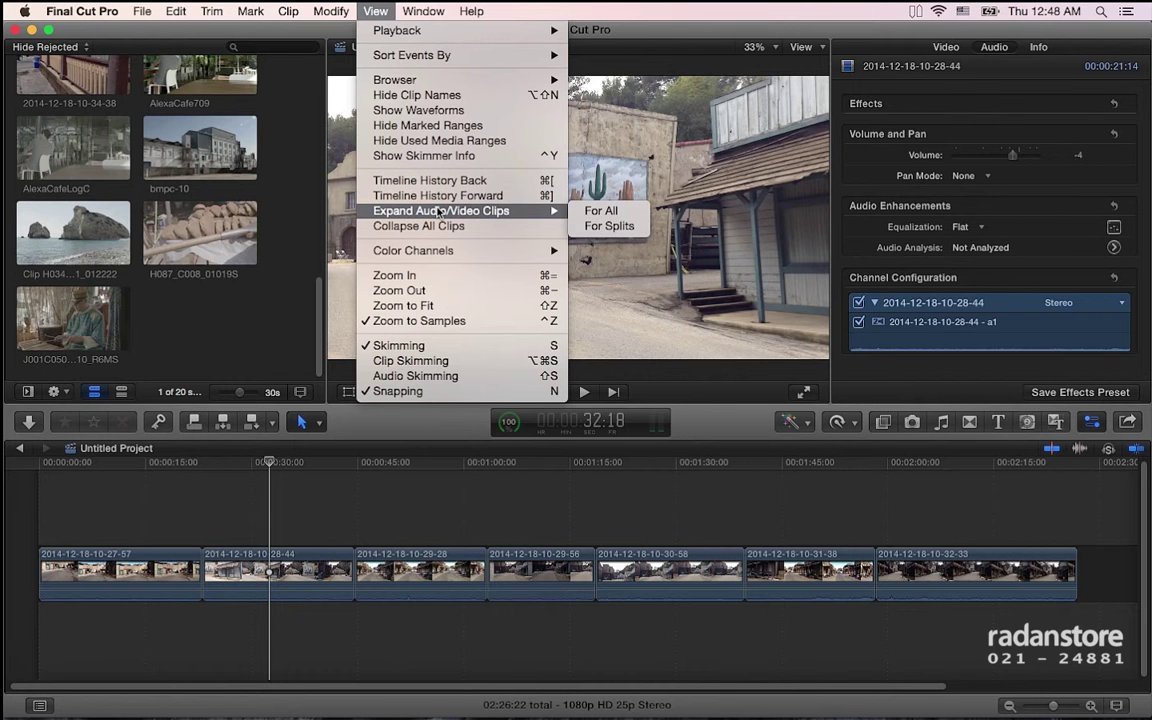
{"action": "left_click", "coordinate": [603, 210]}
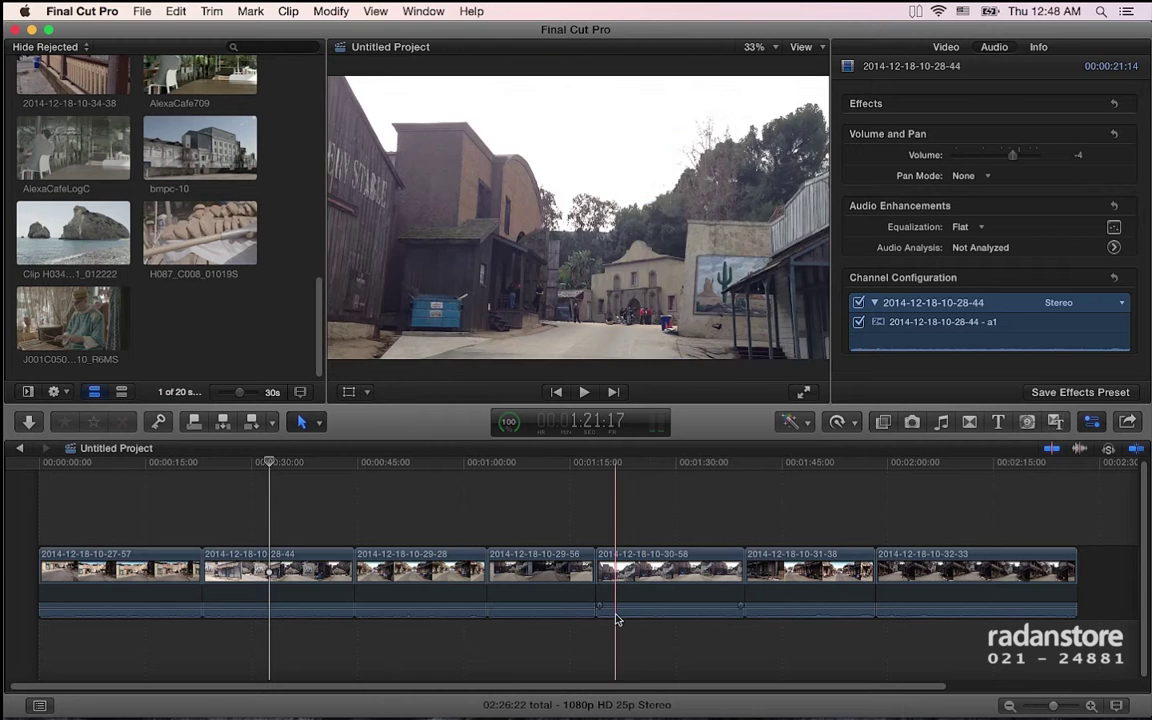
{"action": "left_click", "coordinate": [378, 11]}
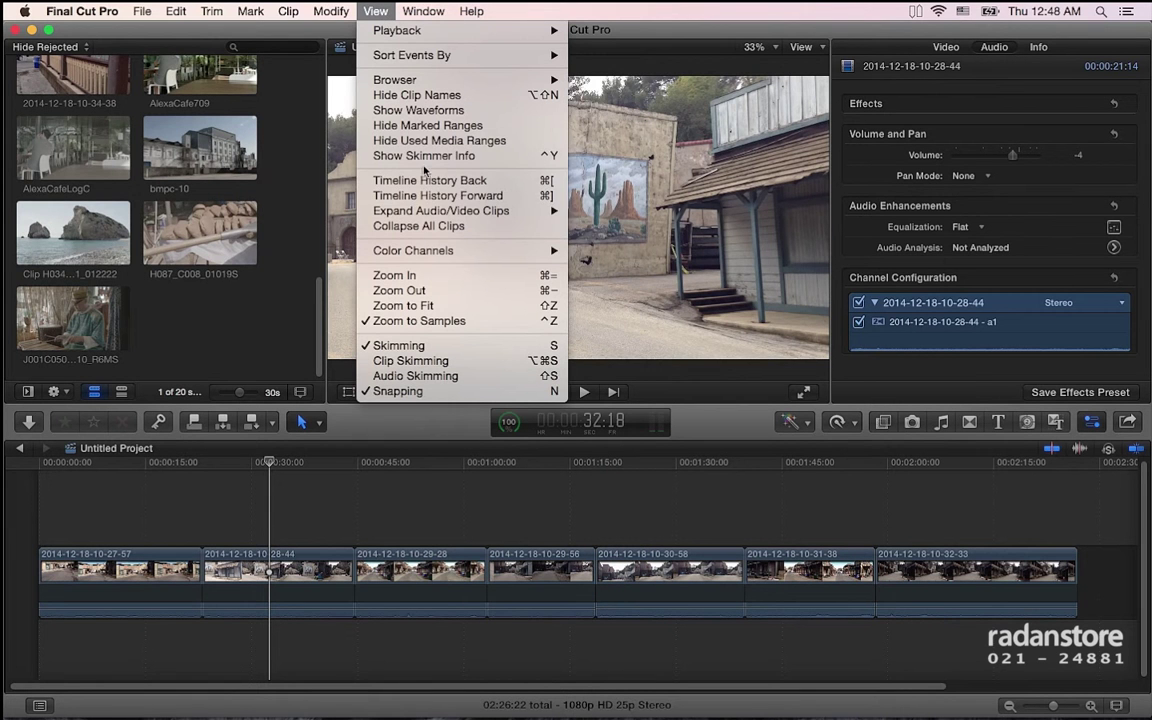
{"action": "mouse_move", "coordinate": [455, 220]}
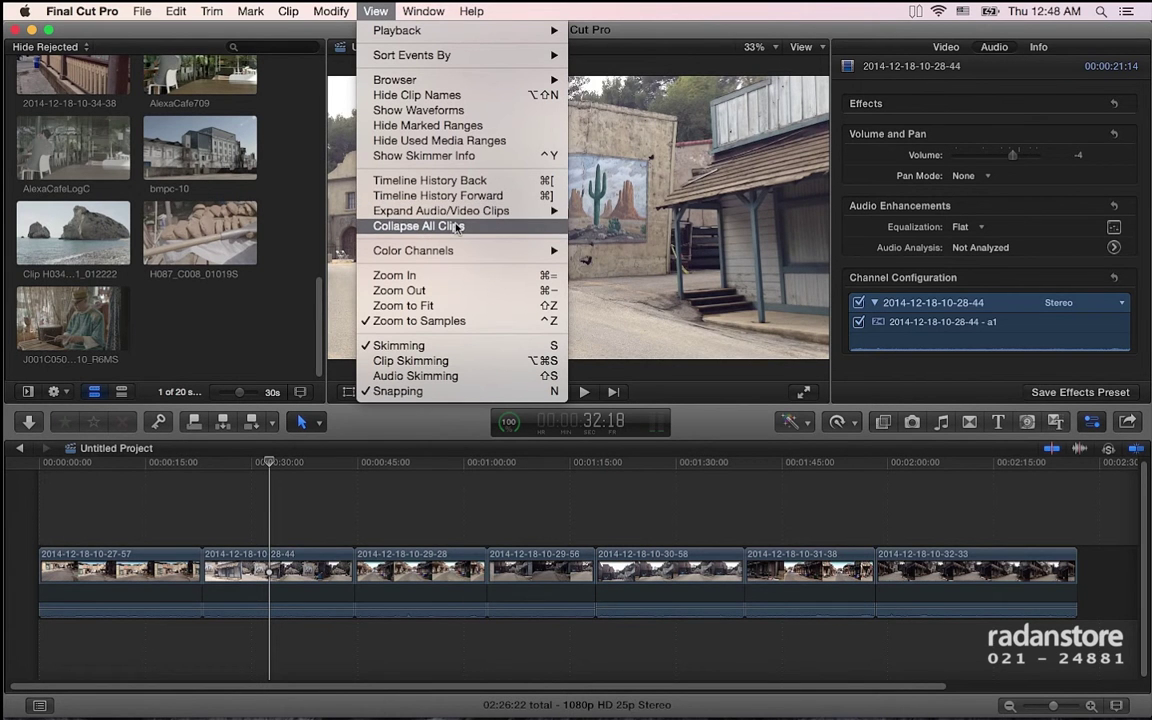
{"action": "left_click", "coordinate": [457, 226]}
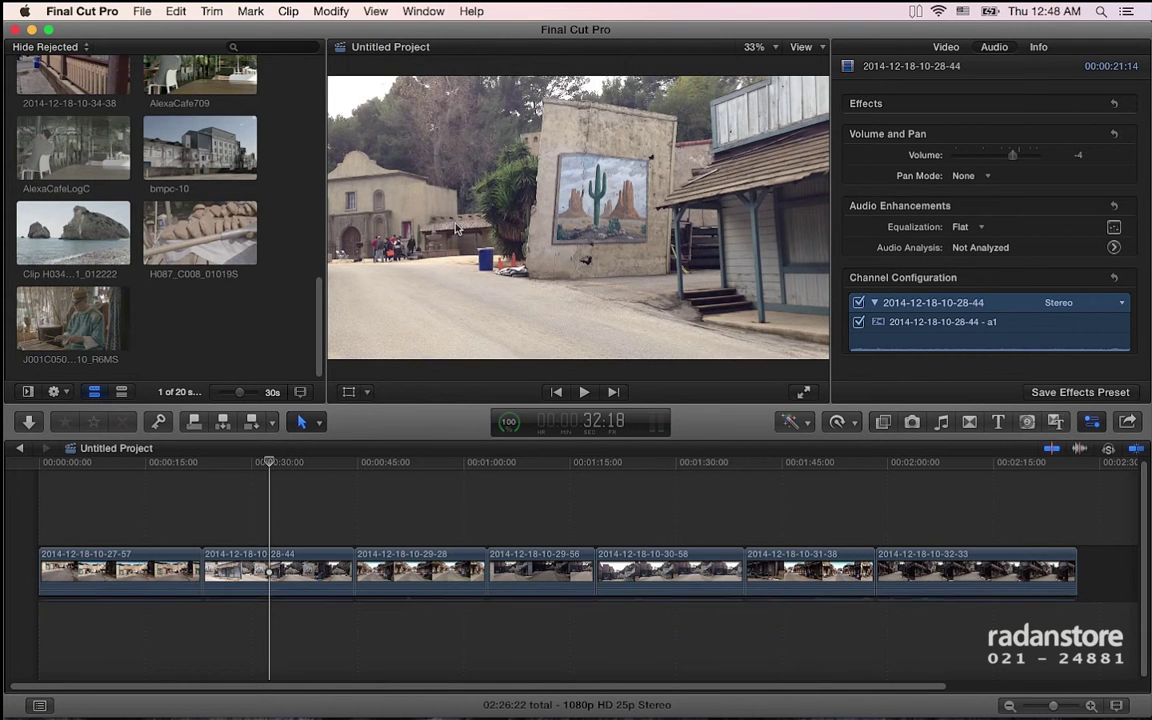
{"action": "left_click", "coordinate": [374, 10]}
{"action": "mouse_move", "coordinate": [468, 251]}
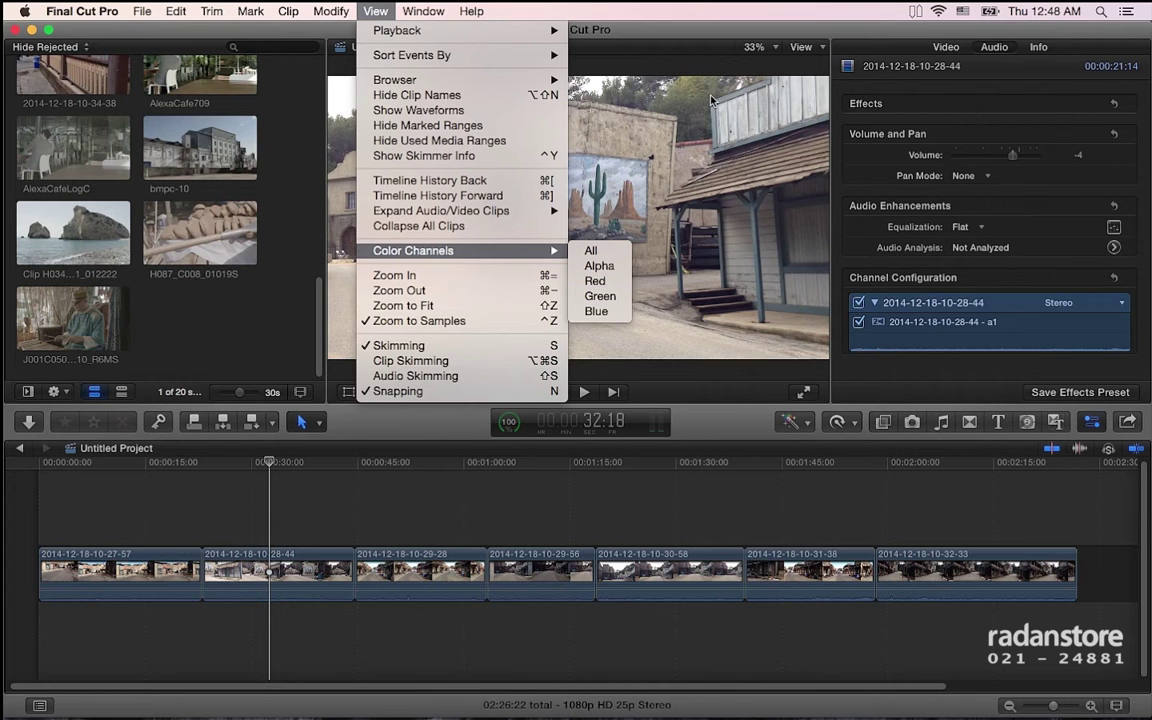
Step: Show only the red channel in the viewer, then return it to all colour channels
{"action": "left_click", "coordinate": [617, 282]}
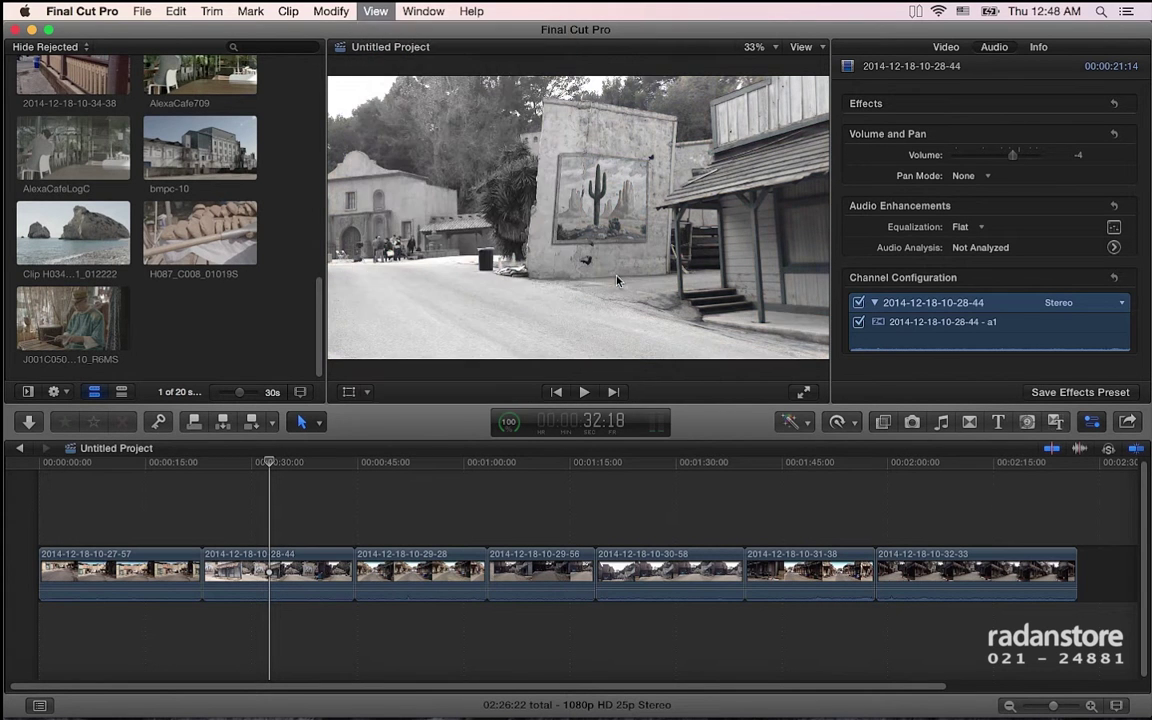
{"action": "left_click", "coordinate": [372, 11]}
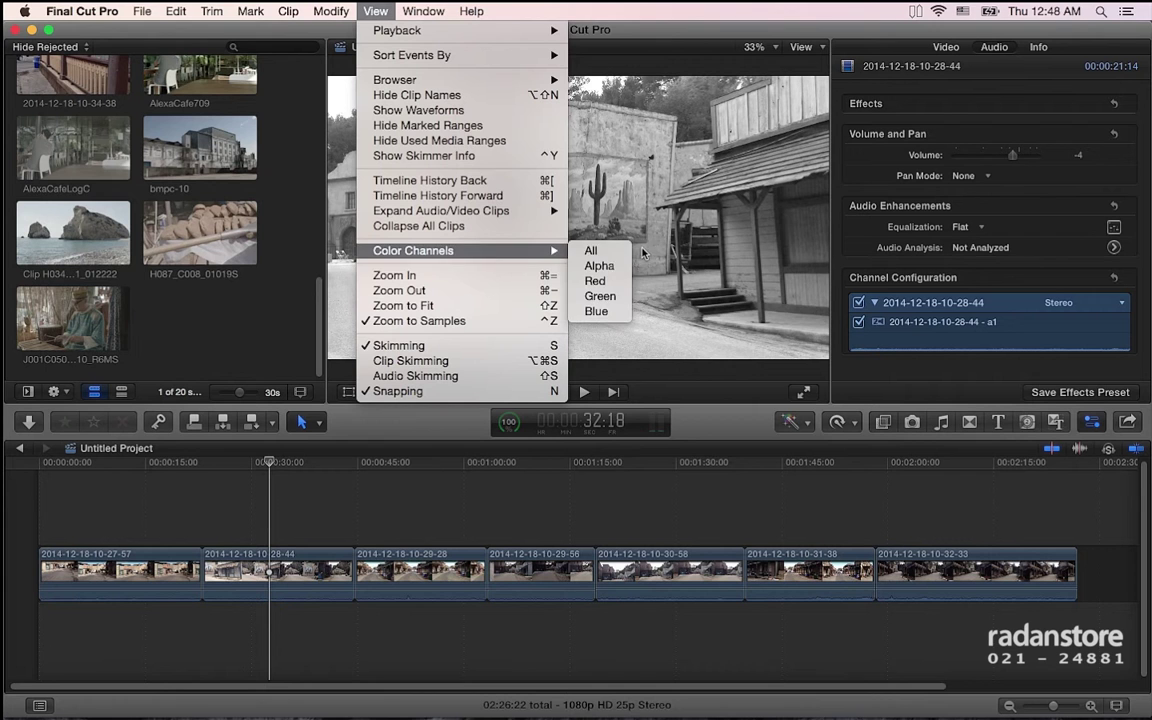
{"action": "left_click", "coordinate": [601, 252]}
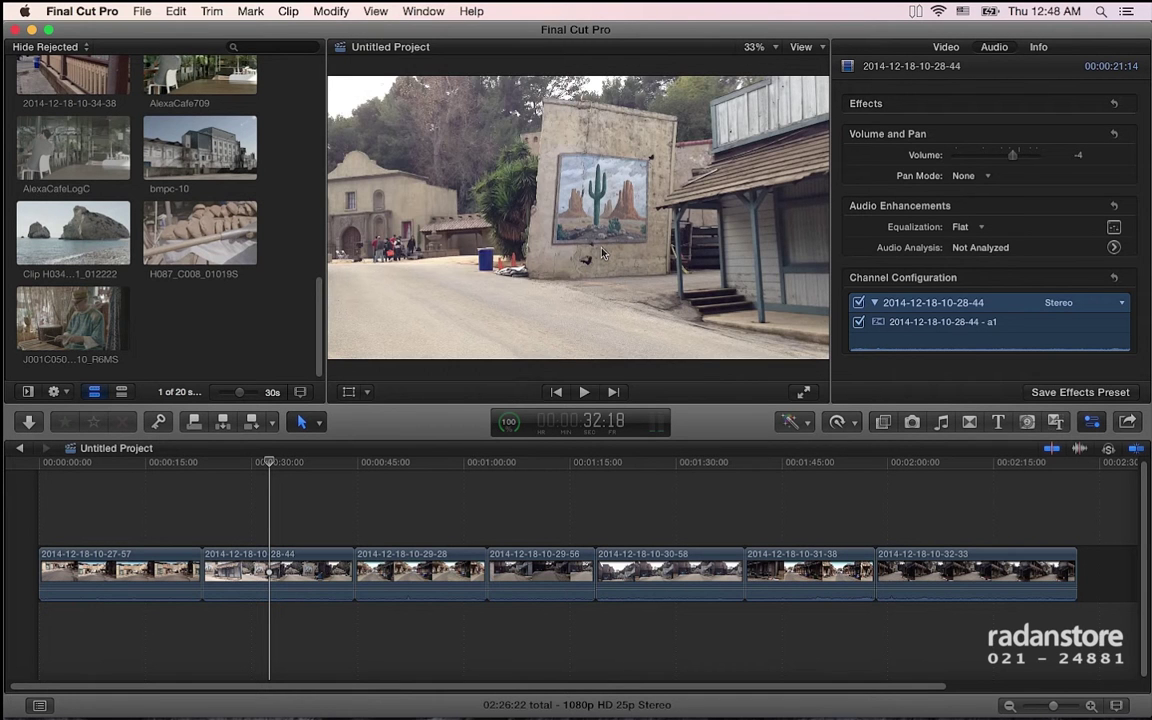
{"action": "left_click", "coordinate": [378, 12]}
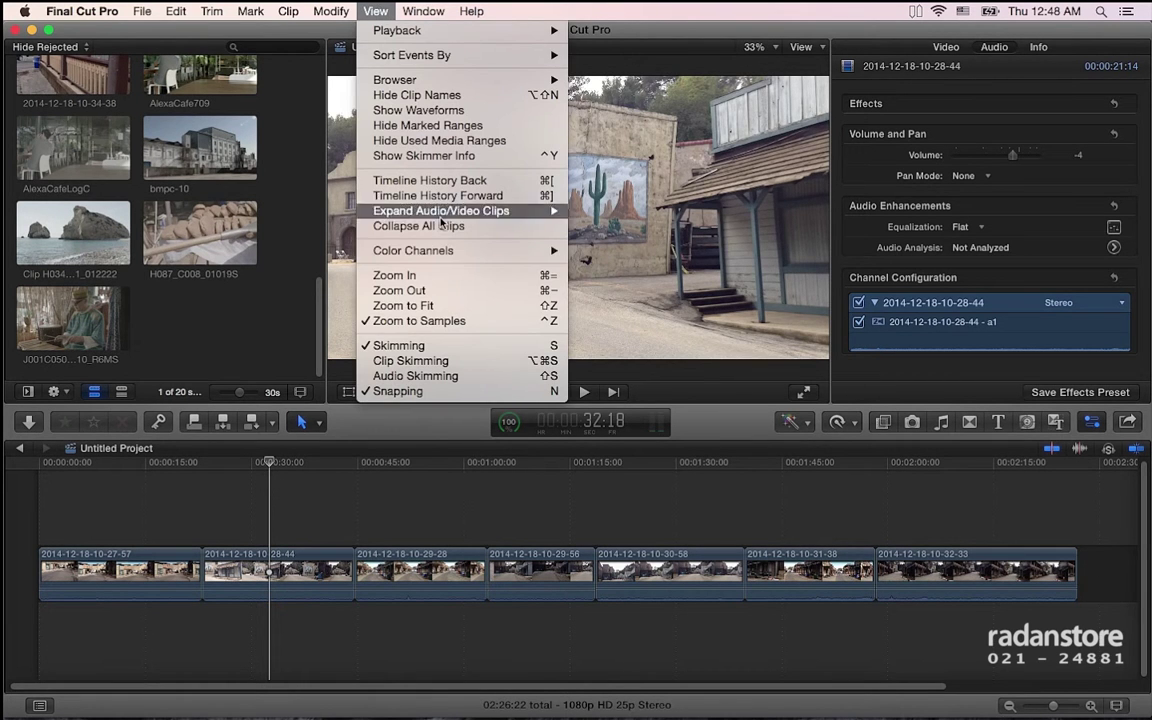
{"action": "mouse_move", "coordinate": [480, 254]}
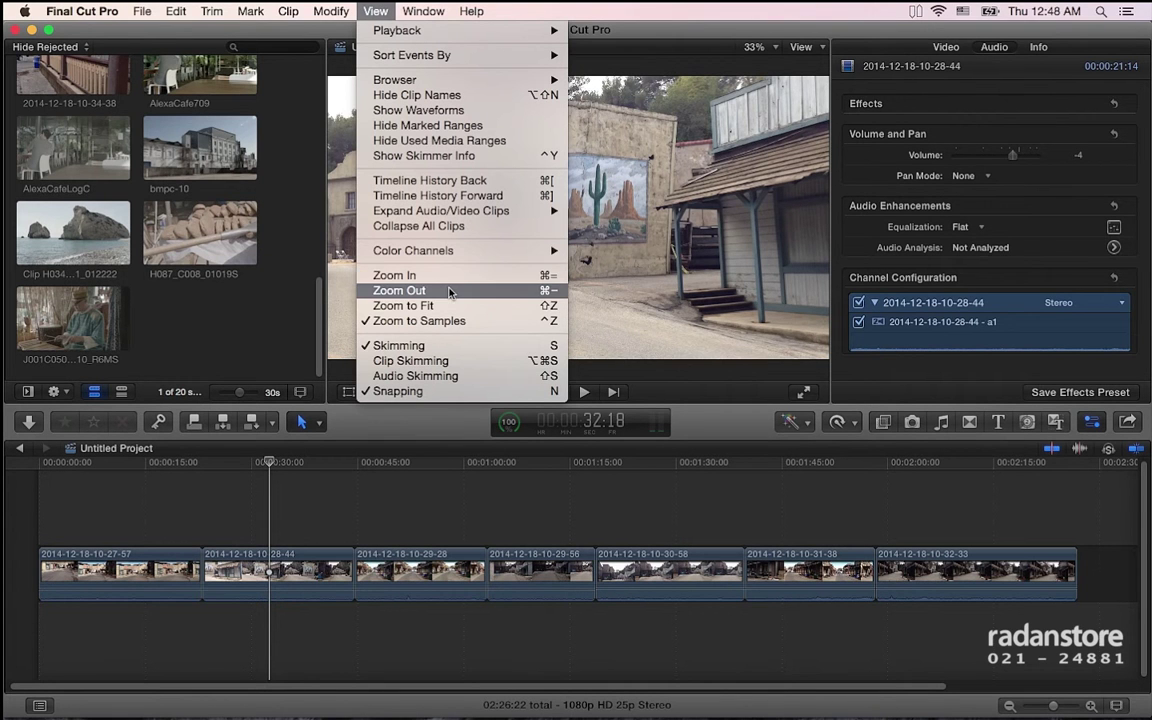
Step: Zoom the timeline in, step the viewer through 50%, 25% and back to 50%, then zoom the timeline out
{"action": "left_click", "coordinate": [408, 275]}
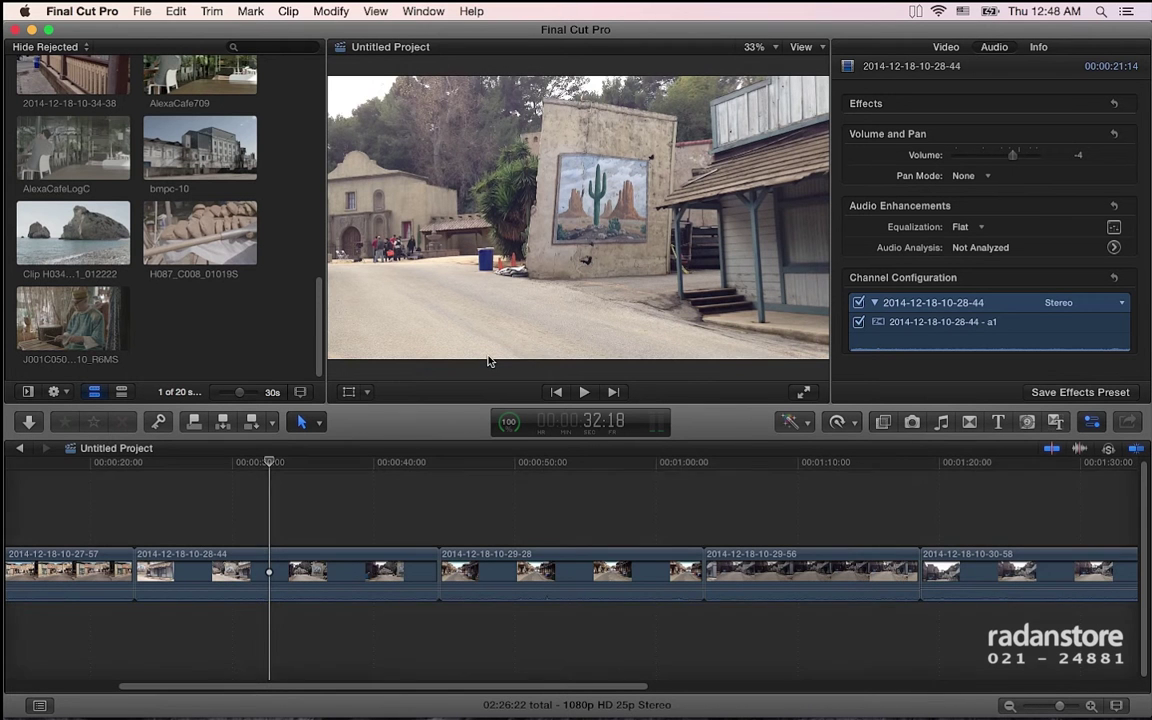
{"action": "key", "text": "super+equal"}
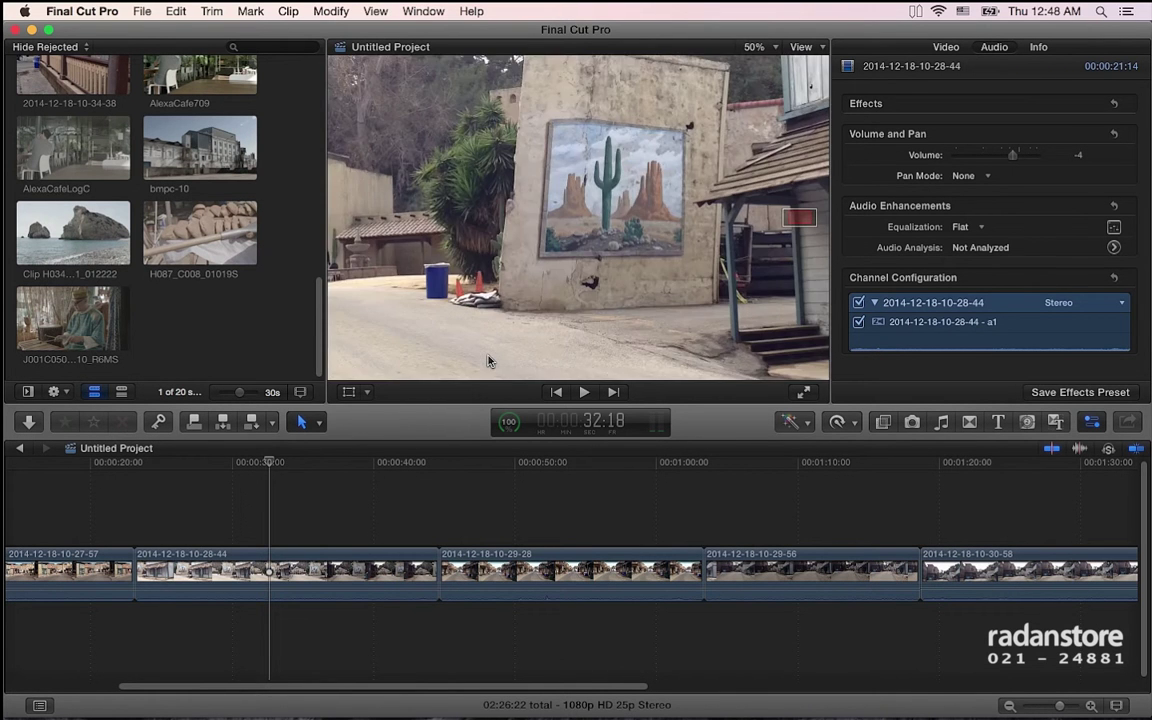
{"action": "key", "text": "super+minus"}
{"action": "key", "text": "super+equal"}
{"action": "key", "text": "shift+z"}
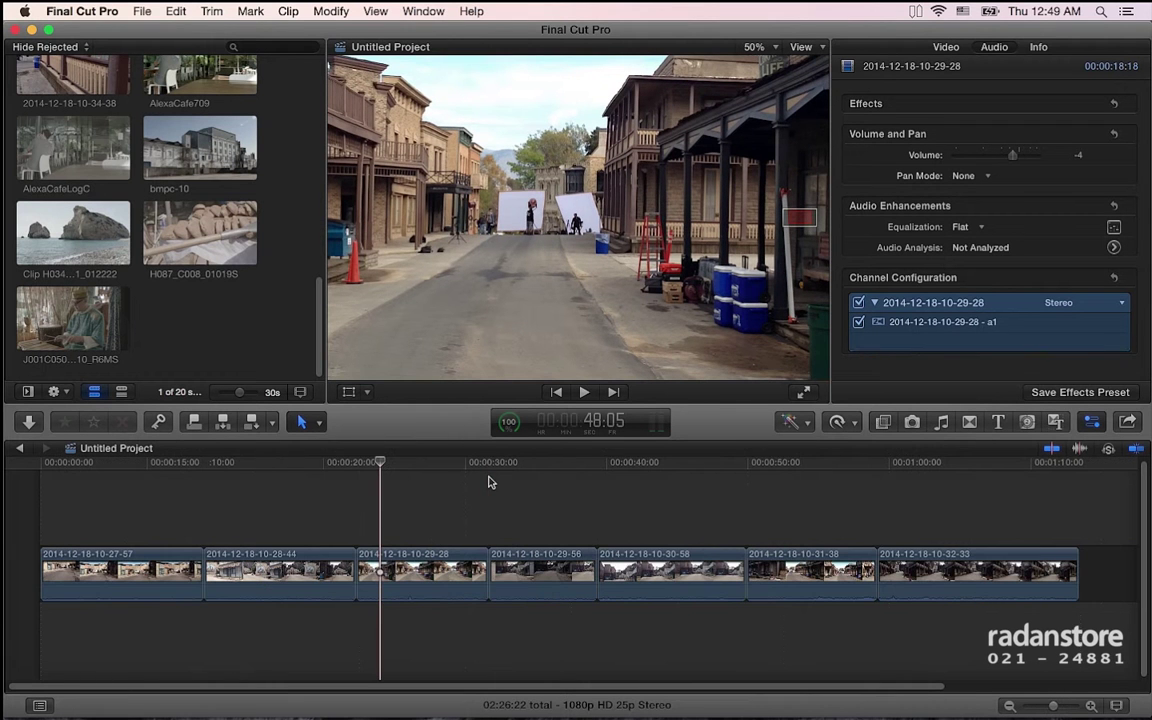
{"action": "left_click", "coordinate": [377, 10]}
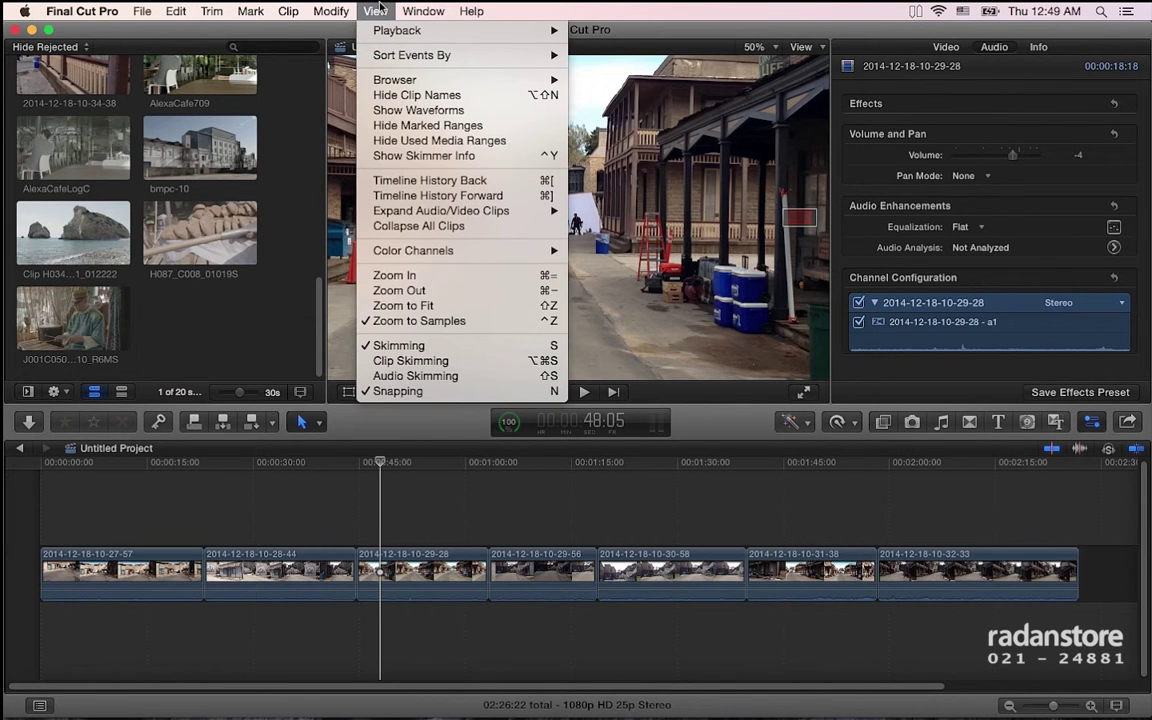
{"action": "left_click", "coordinate": [492, 308]}
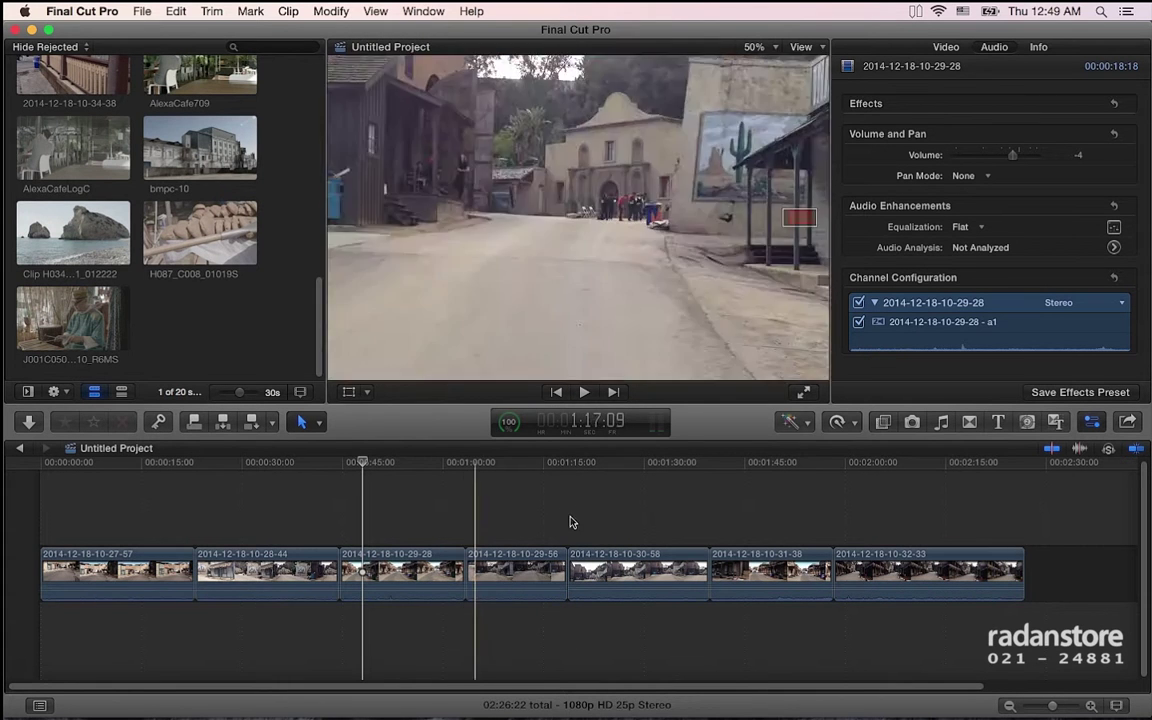
{"action": "left_click", "coordinate": [572, 516]}
{"action": "key", "text": "super+equal"}
{"action": "key", "text": "super+equal"}
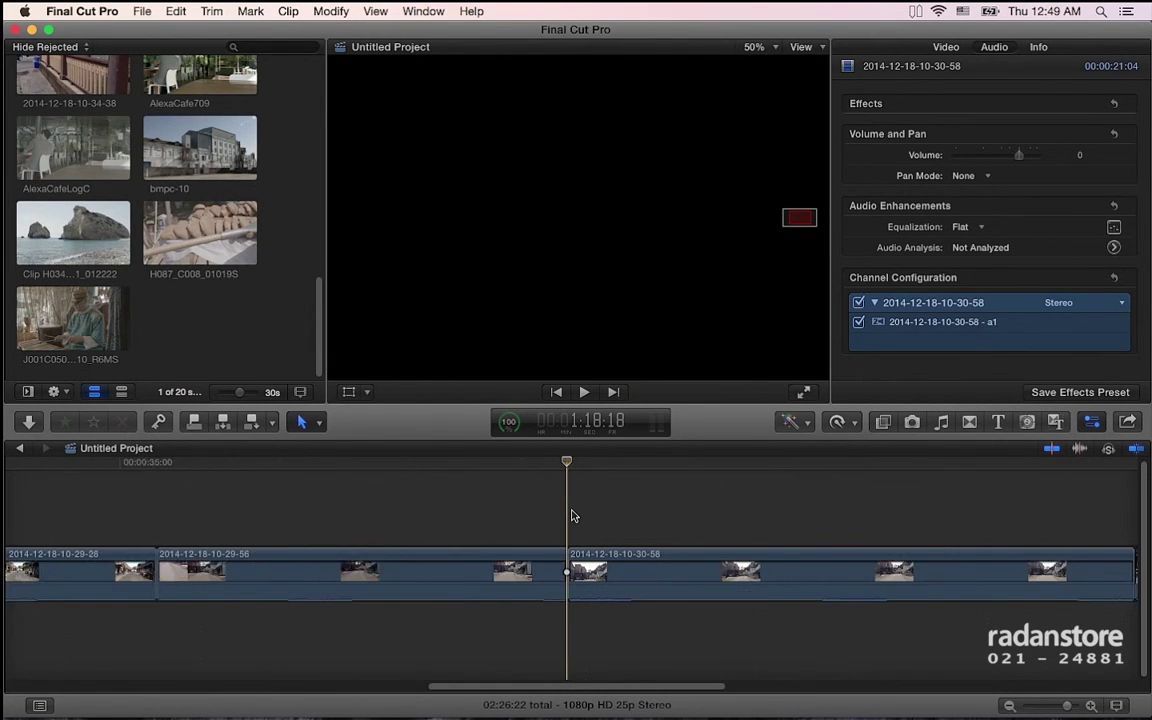
{"action": "key", "text": "super+equal"}
{"action": "key", "text": "super+equal"}
{"action": "key", "text": "super+equal"}
{"action": "key", "text": "shift+z"}
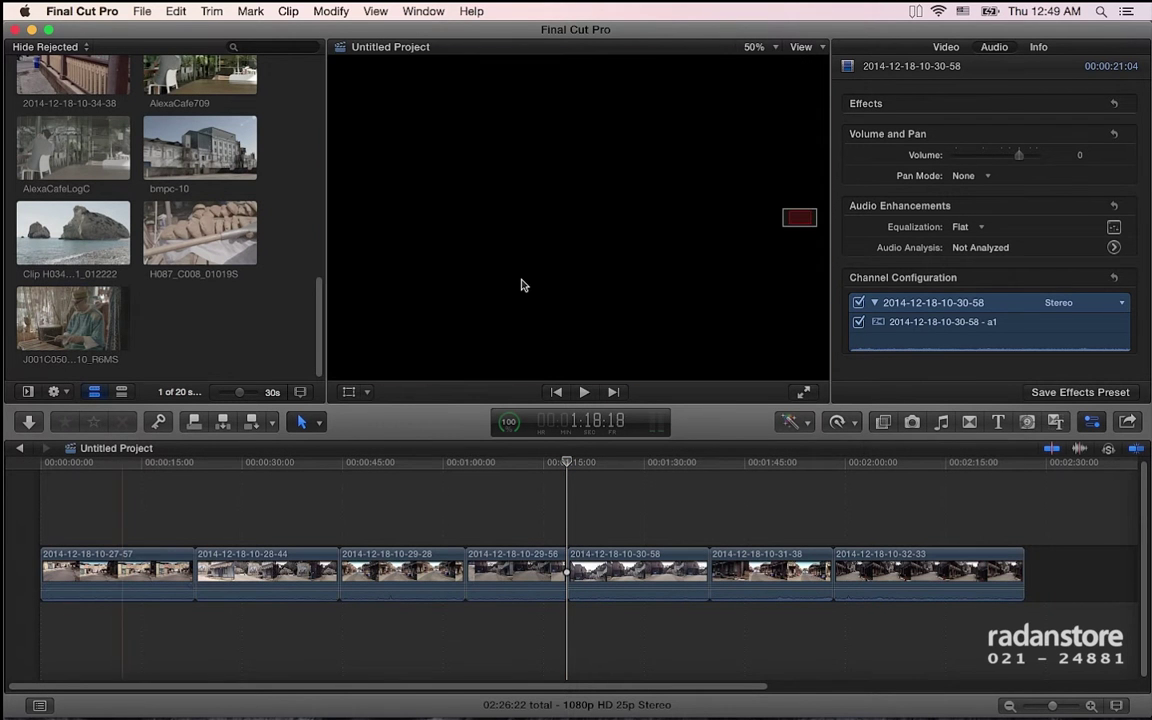
Step: Place the playhead at 1:24:03, zoom the timeline in, and take the viewer to 100% before refitting
{"action": "key", "text": "super+equal"}
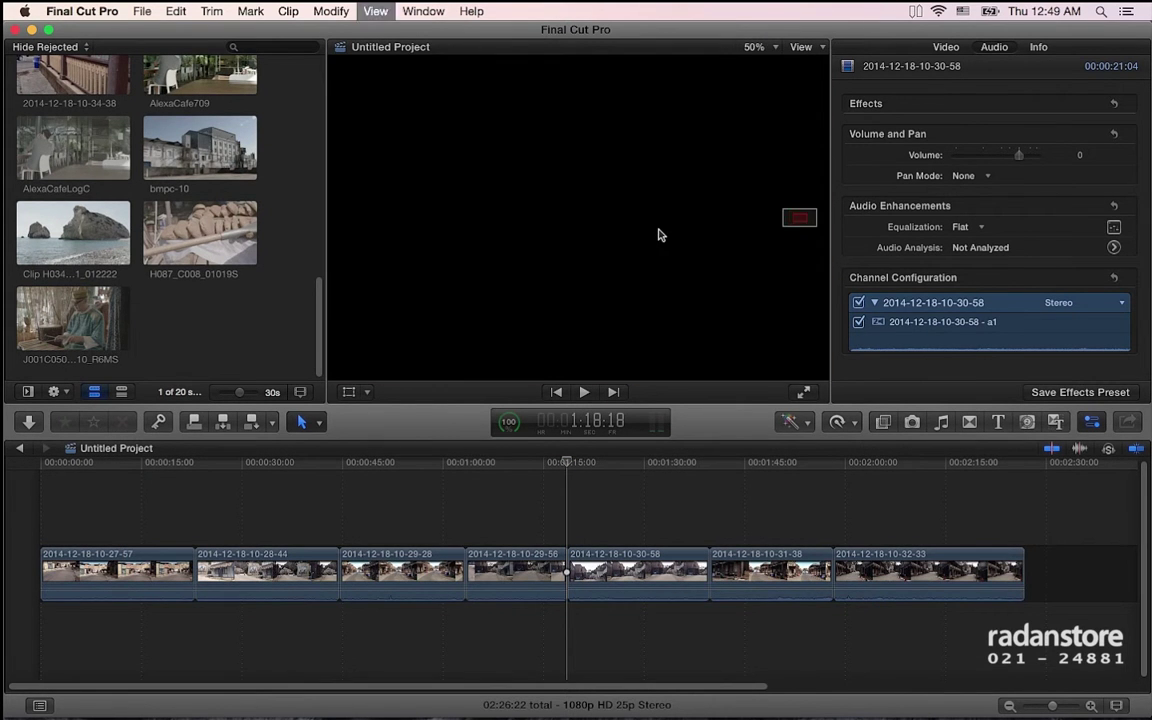
{"action": "left_click", "coordinate": [604, 464]}
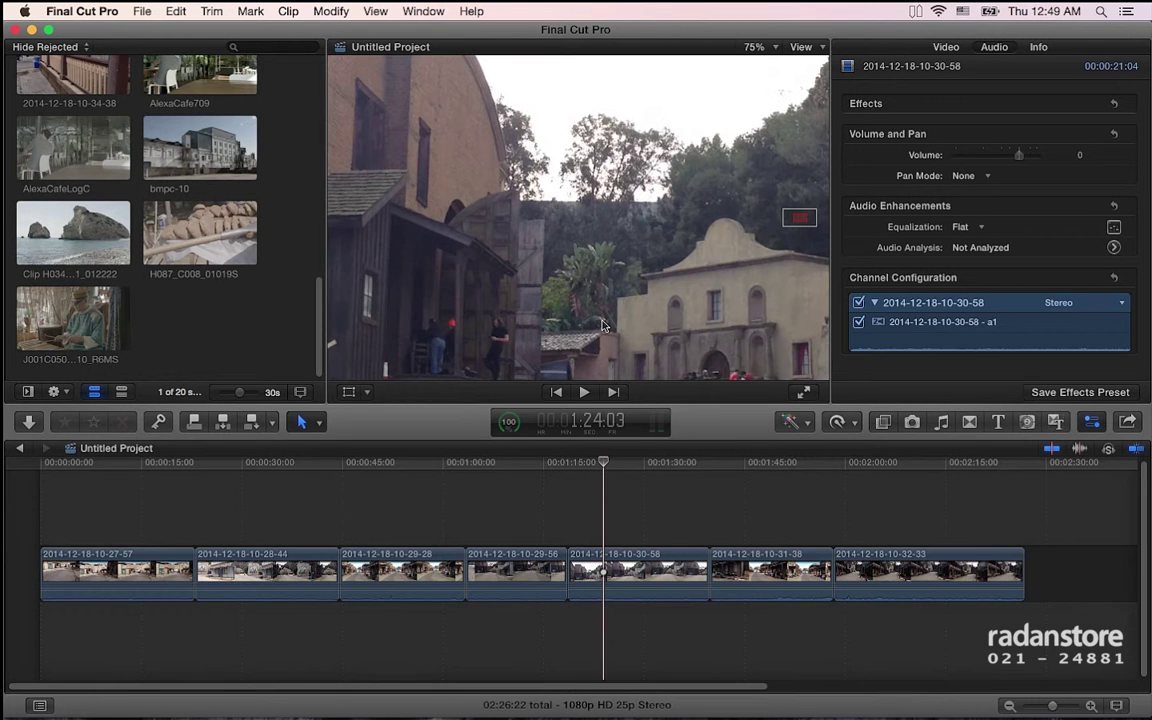
{"action": "key", "text": "super+equal"}
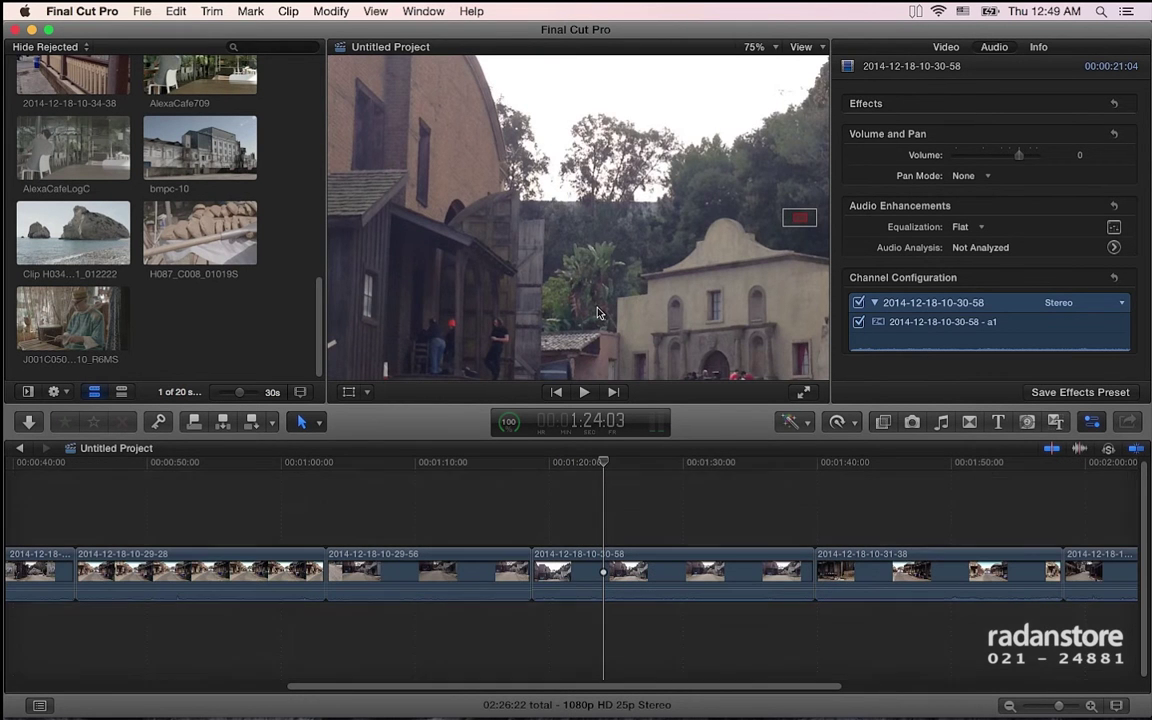
{"action": "key", "text": "super+equal"}
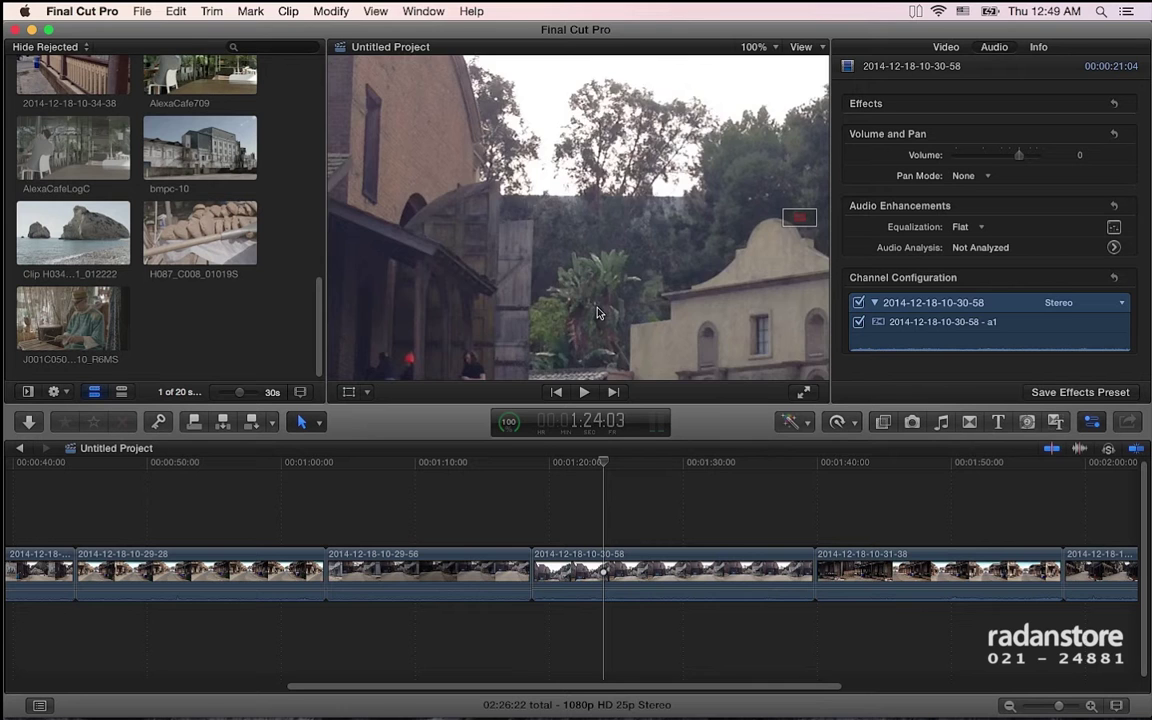
{"action": "key", "text": "shift+z"}
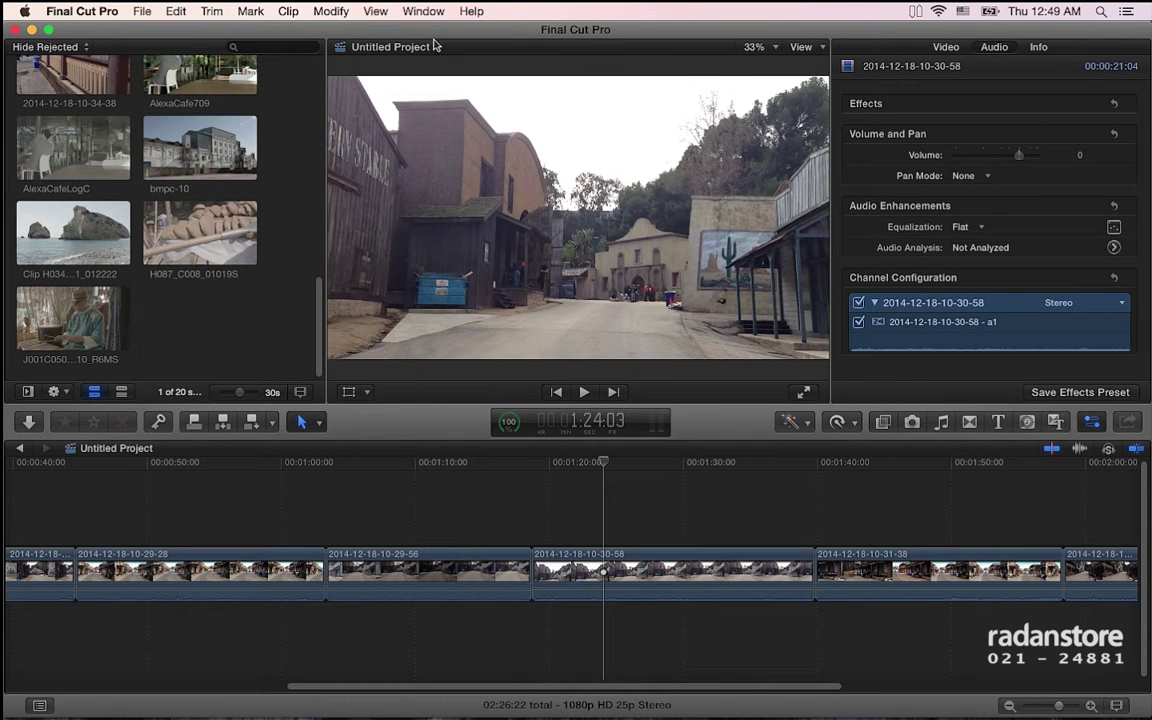
{"action": "left_click", "coordinate": [375, 11]}
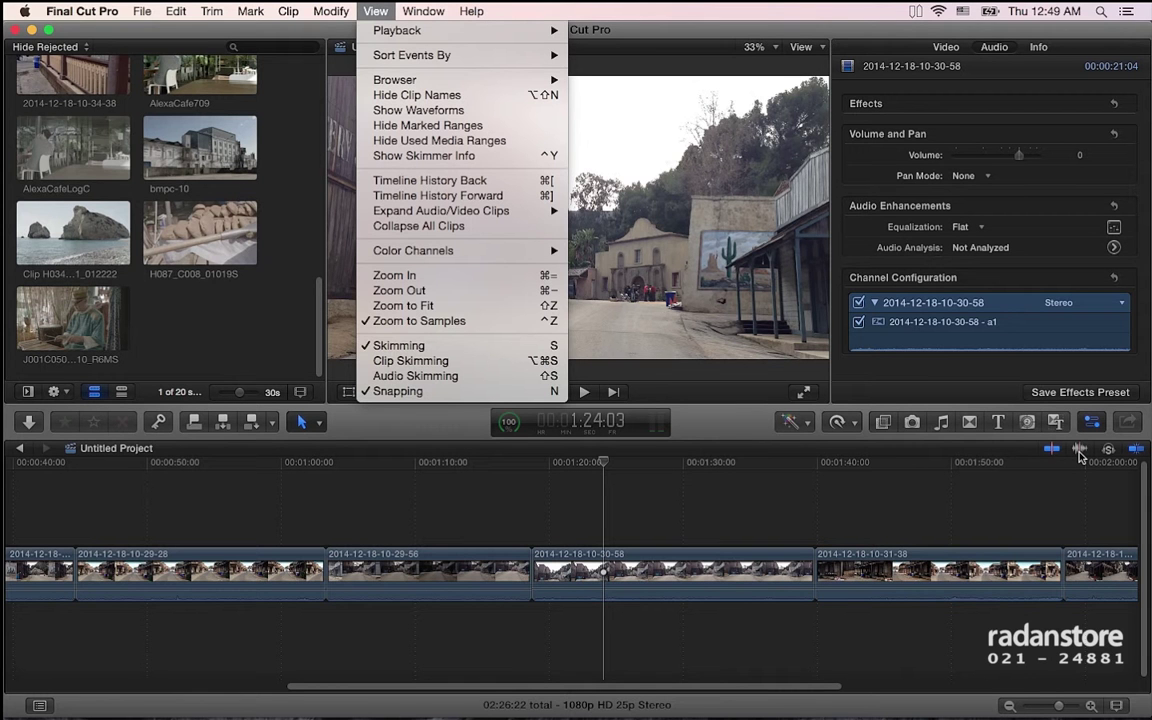
Step: Enable clip skimming, preview the H087_C008_01019S browser clip, then disable skimming
{"action": "left_click", "coordinate": [410, 360]}
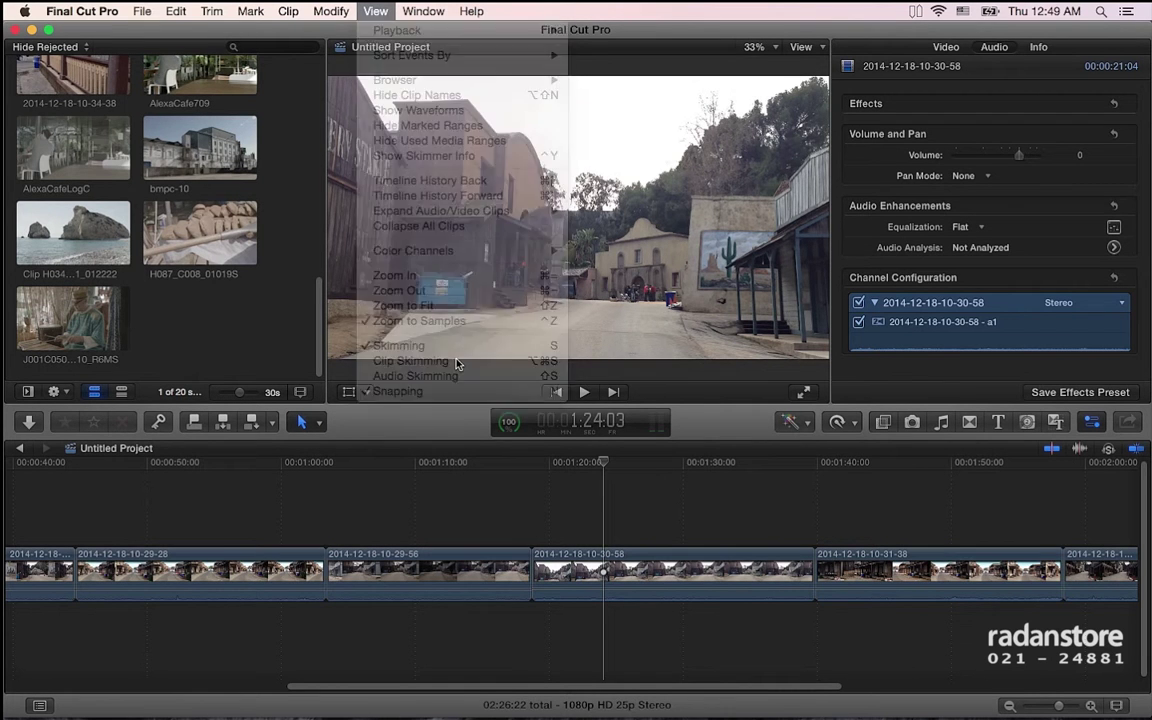
{"action": "left_click", "coordinate": [173, 235]}
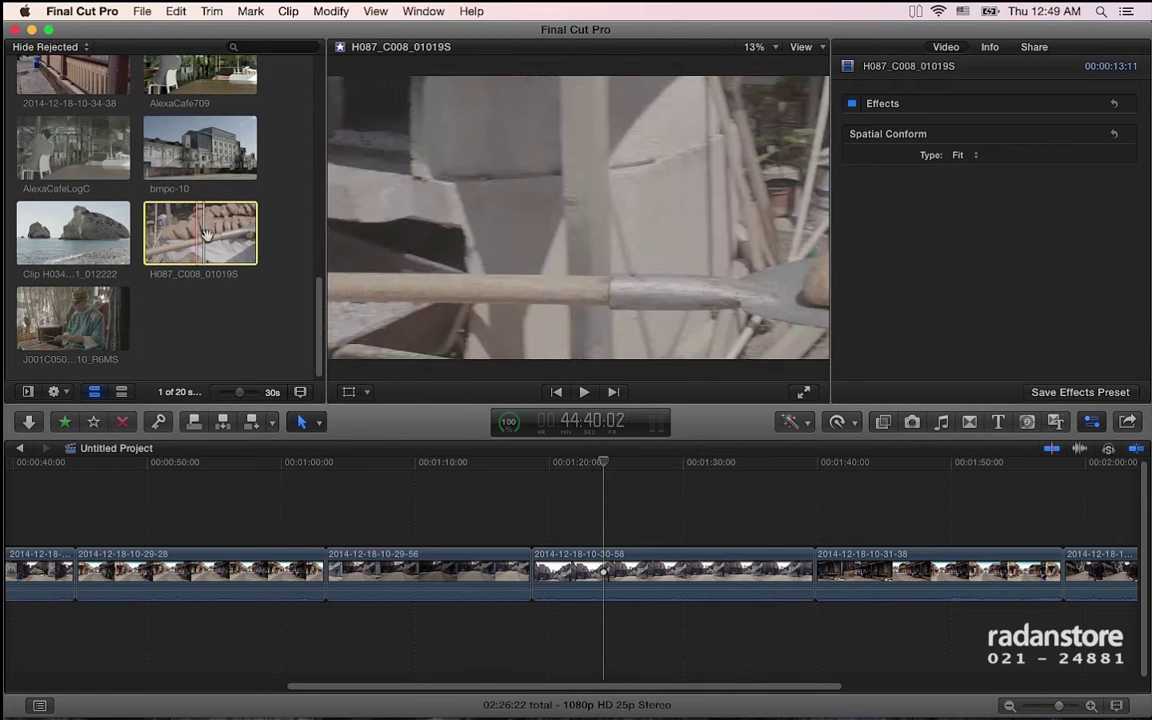
{"action": "left_click", "coordinate": [366, 11]}
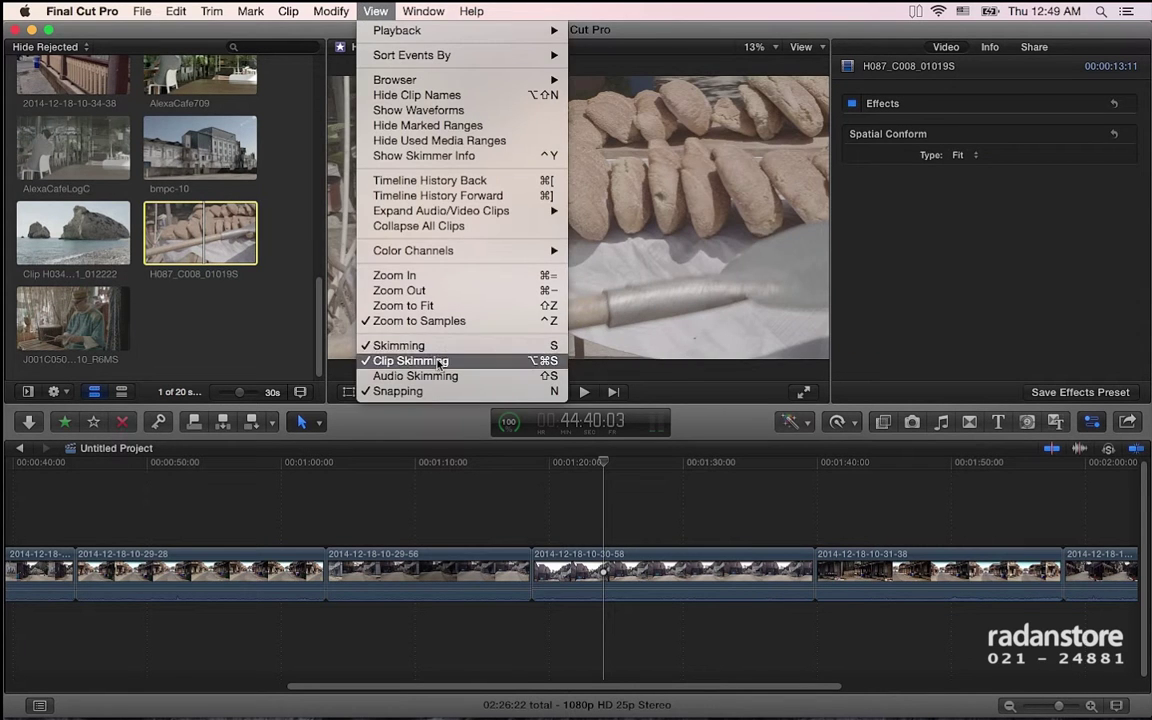
{"action": "left_click", "coordinate": [437, 360]}
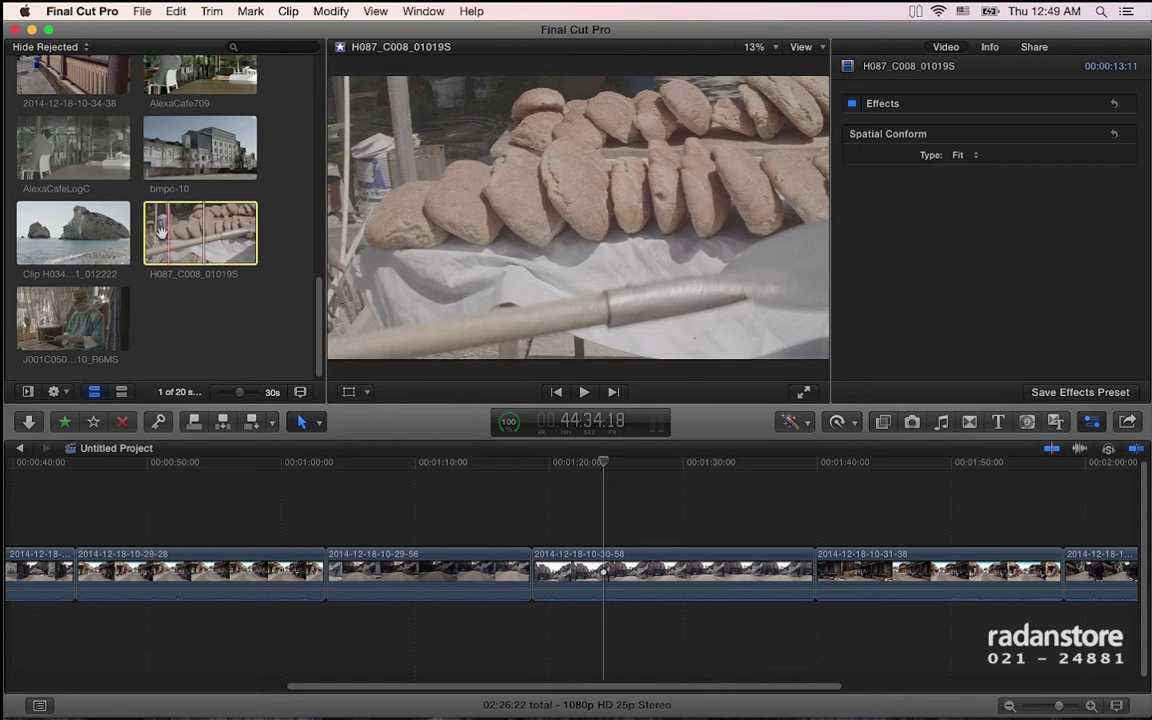
Step: Choose another View menu item, then dismiss the View menu without changing anything
{"action": "left_click", "coordinate": [375, 11]}
{"action": "left_click", "coordinate": [427, 379]}
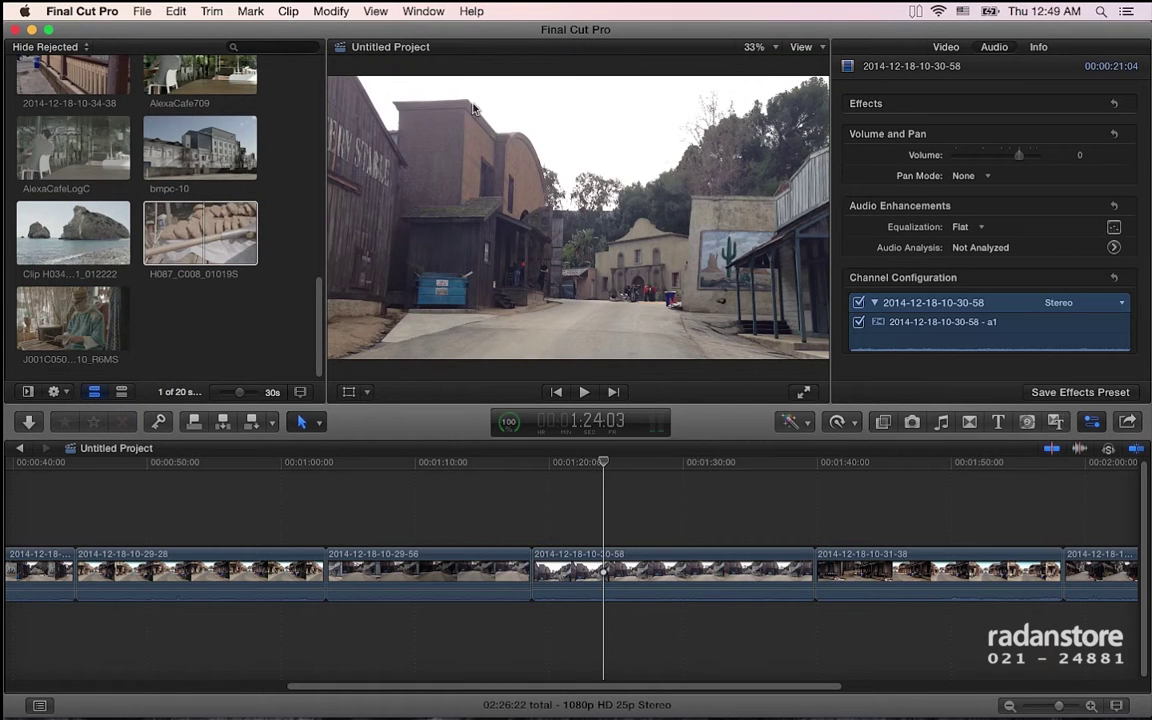
{"action": "left_click", "coordinate": [375, 11]}
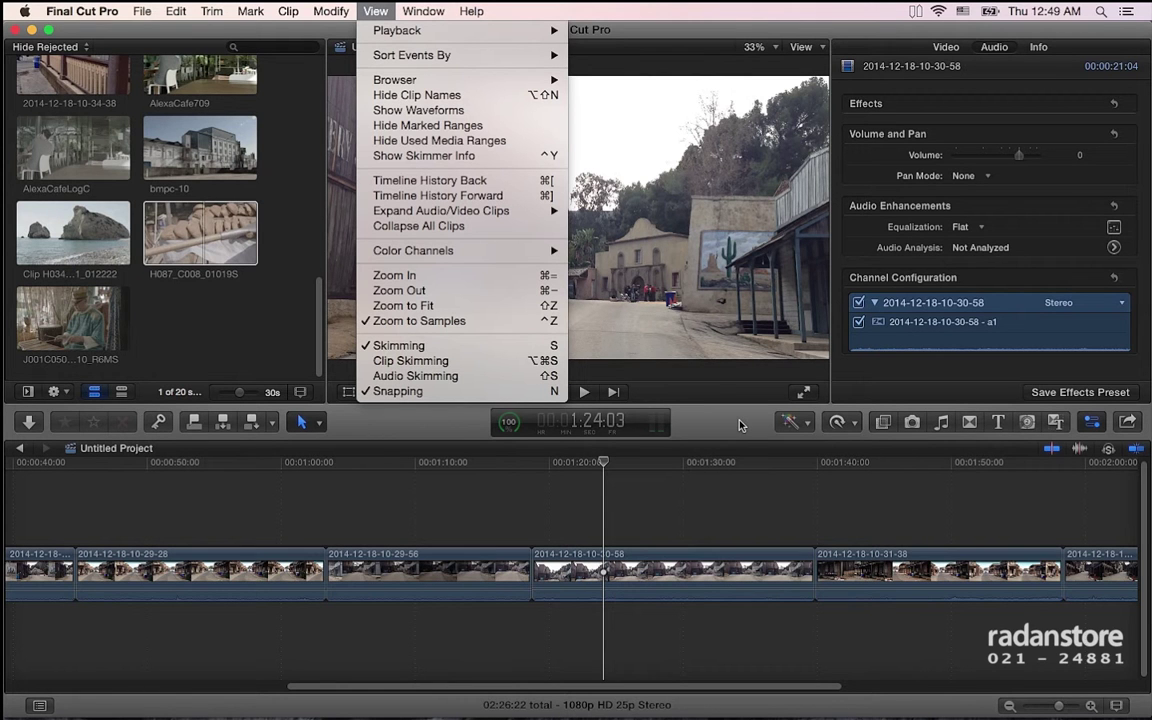
{"action": "left_click", "coordinate": [615, 385]}
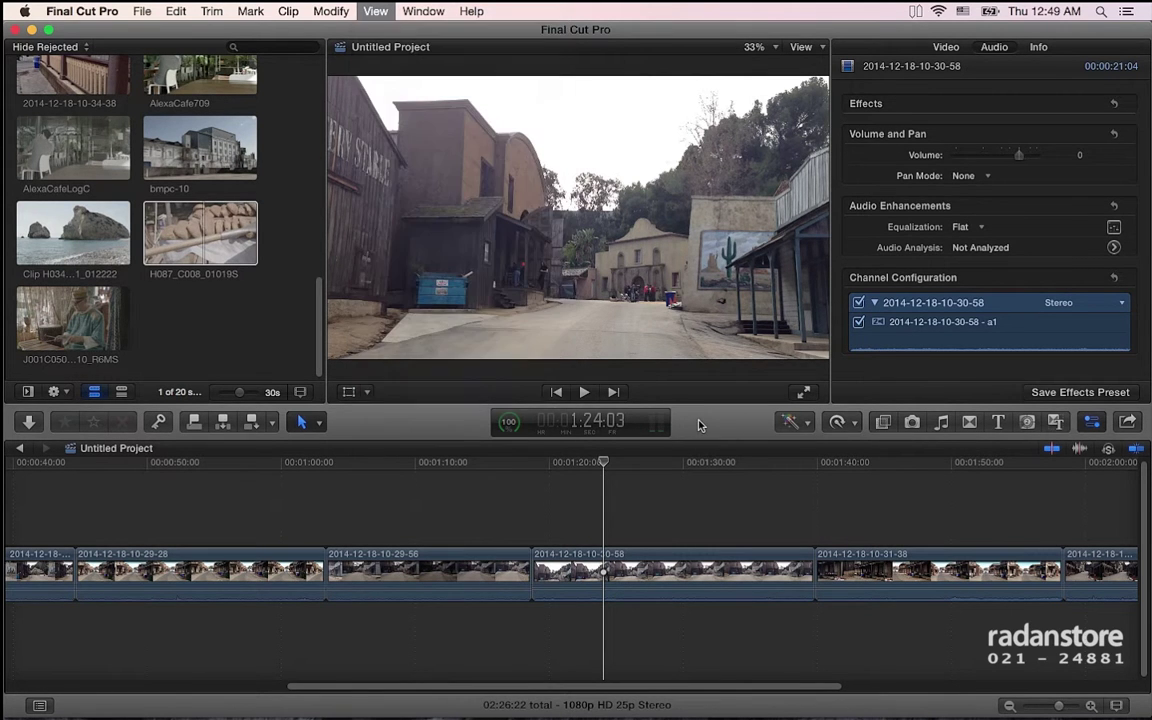